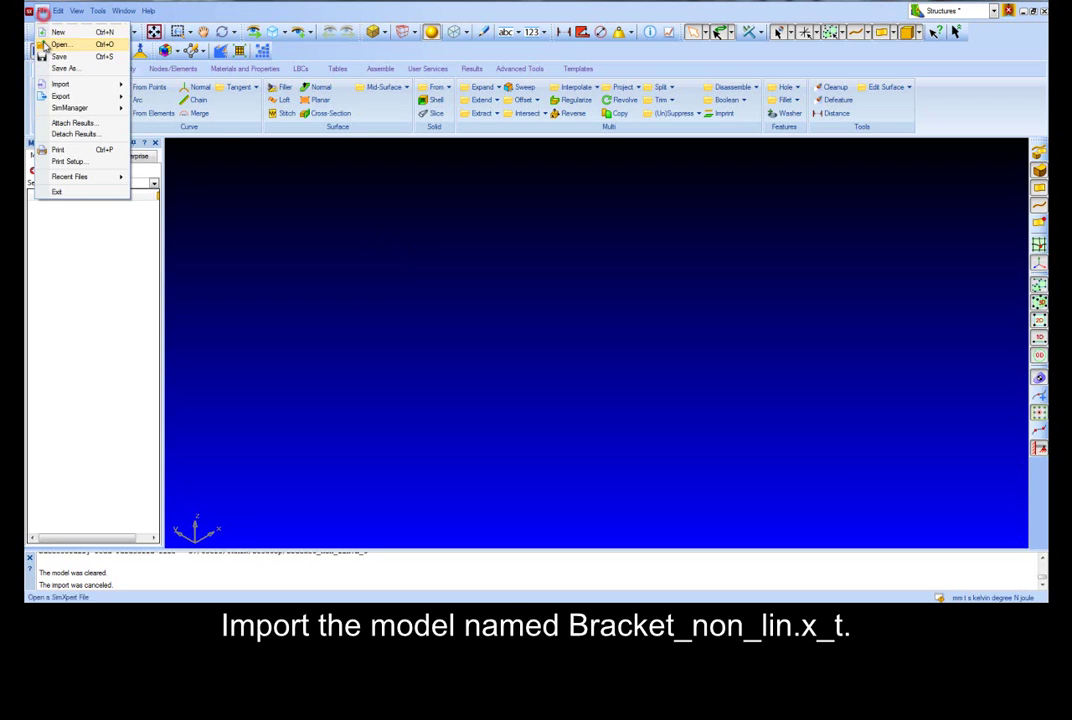
# Step: Import the Parasolid file Bracket_non_lin.x_t
pyautogui.click(178, 146)
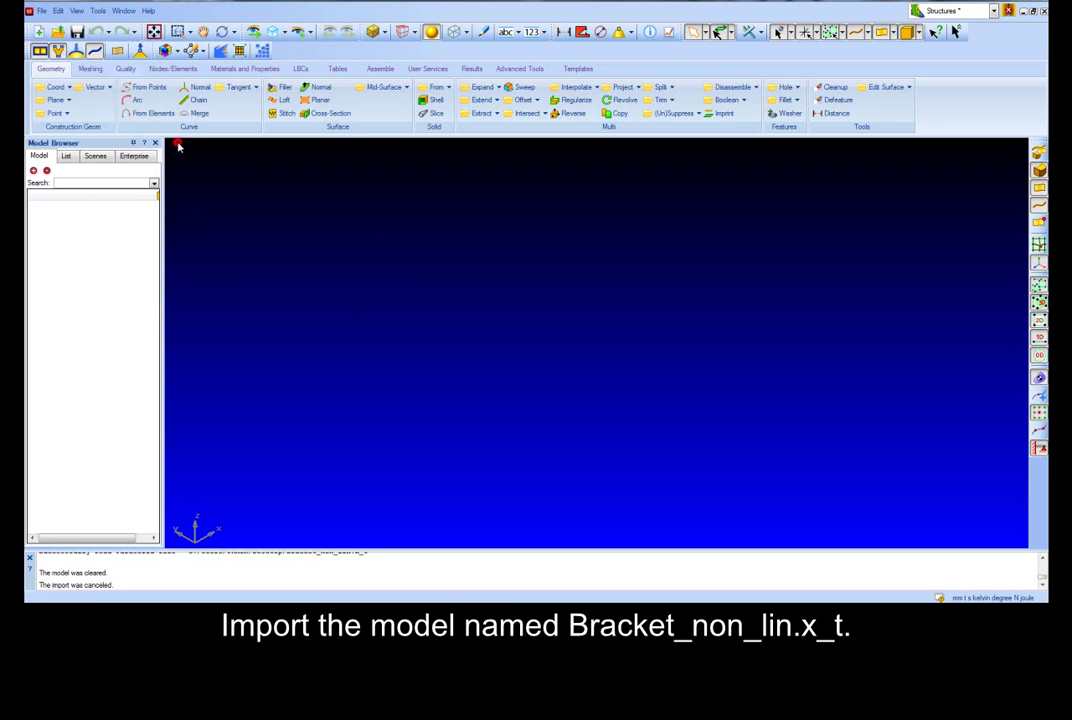
pyautogui.click(323, 98)
pyautogui.click(431, 266)
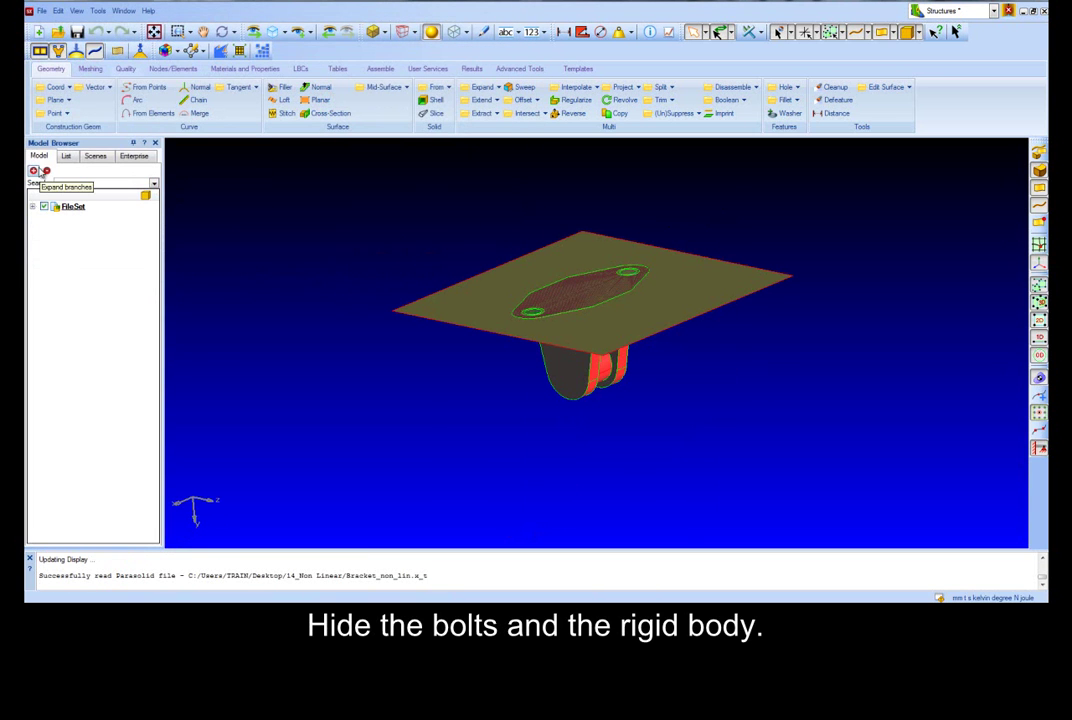
# Step: Expand the Model Browser and hide an extra part and both bolts
pyautogui.click(35, 169)
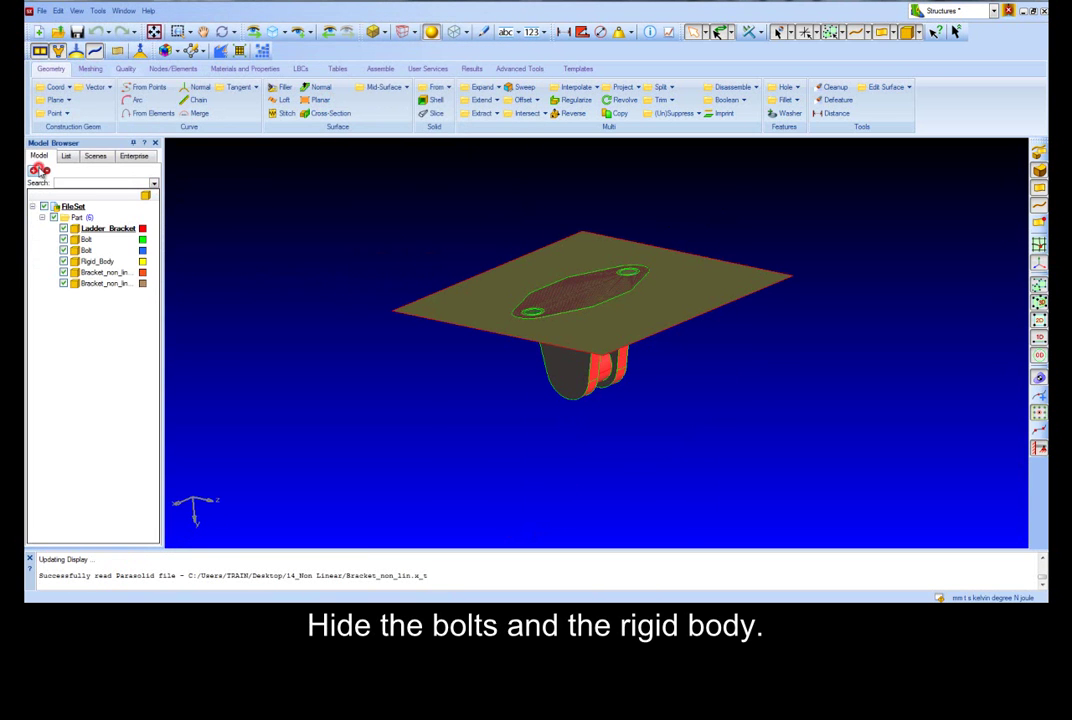
pyautogui.click(62, 263)
pyautogui.click(63, 250)
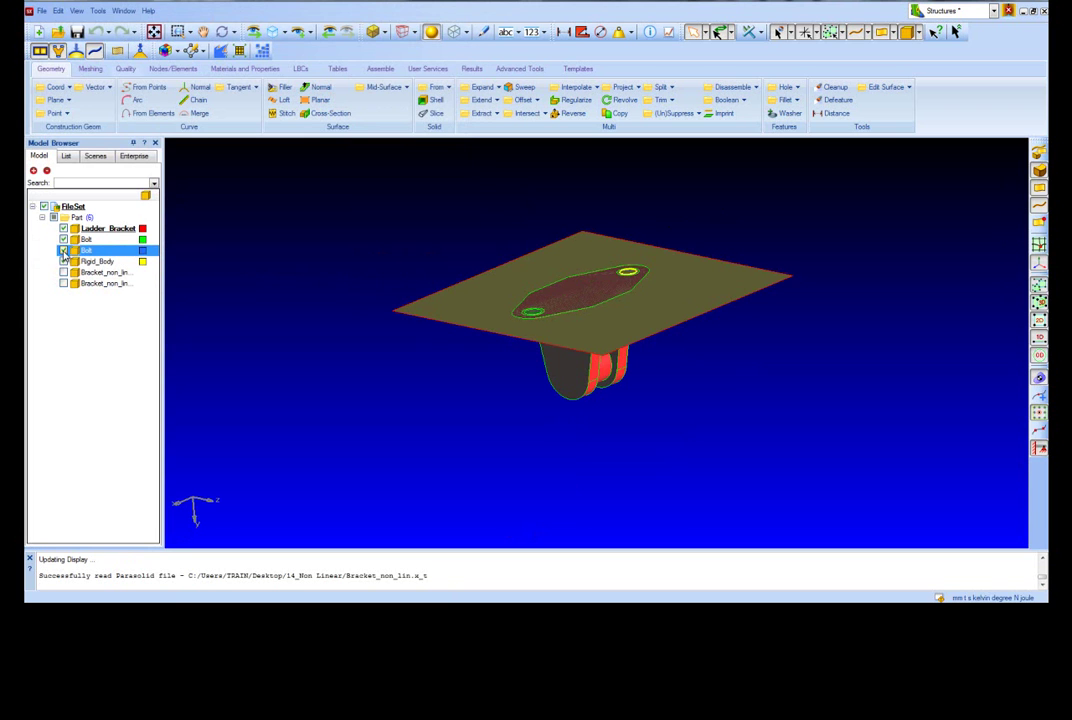
pyautogui.click(63, 240)
# Step: Hide the rigid plate, then split the pin surface by its first circumference curve, without view-direction projection
pyautogui.click(63, 261)
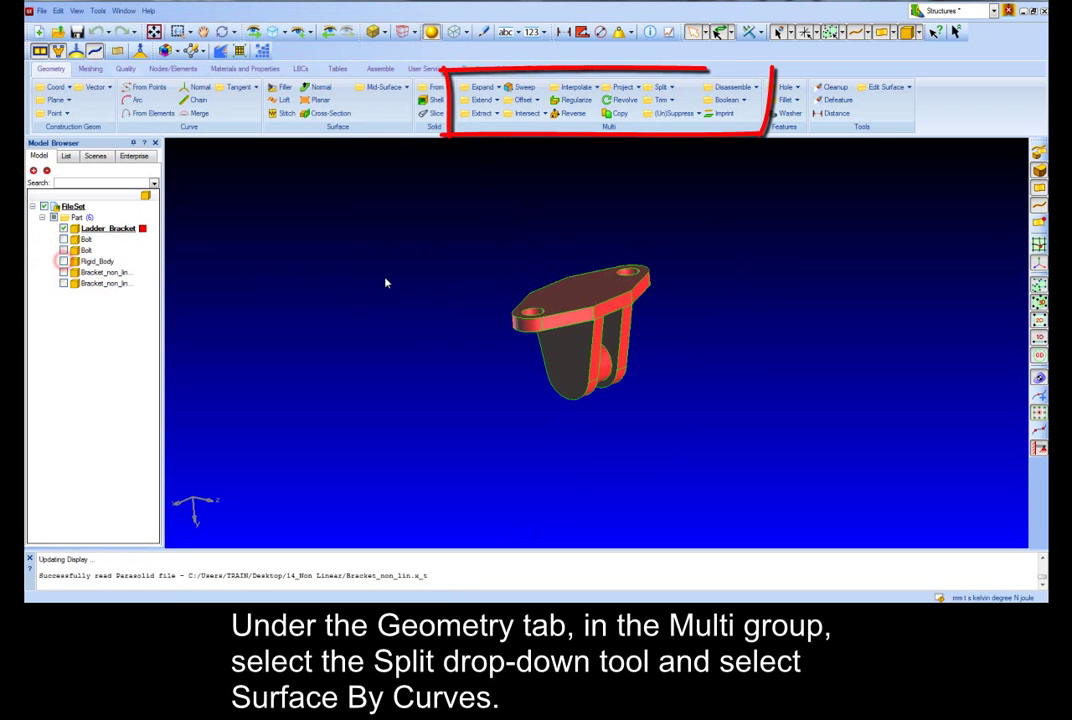
pyautogui.click(666, 92)
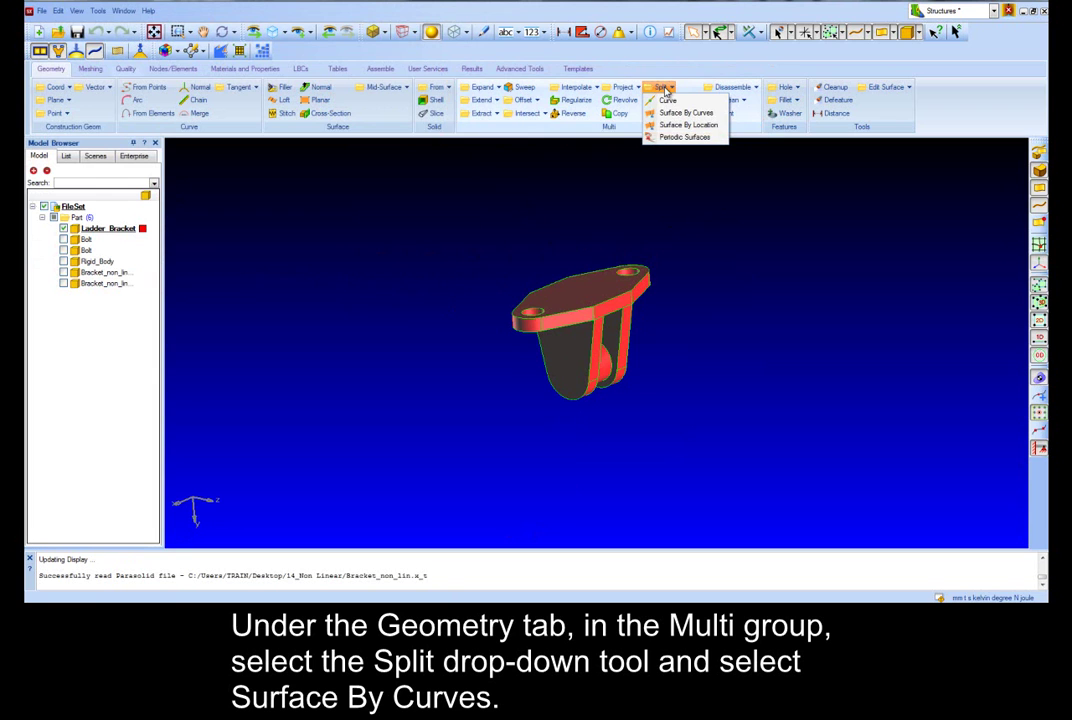
pyautogui.click(686, 112)
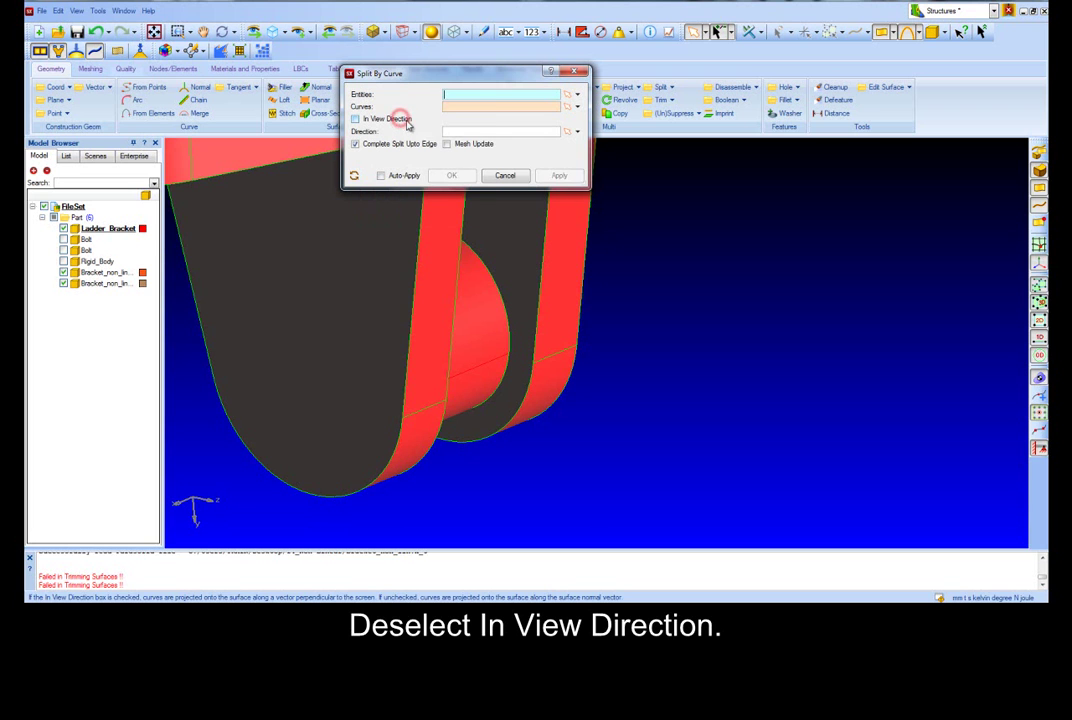
pyautogui.click(395, 119)
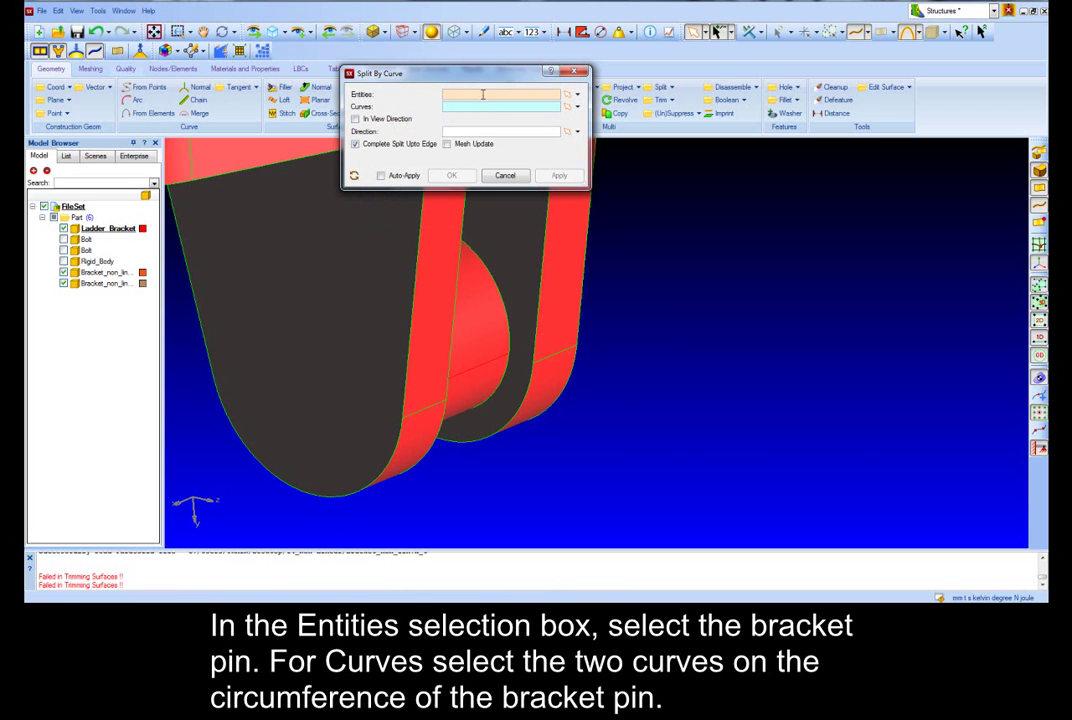
pyautogui.click(483, 94)
pyautogui.click(476, 347)
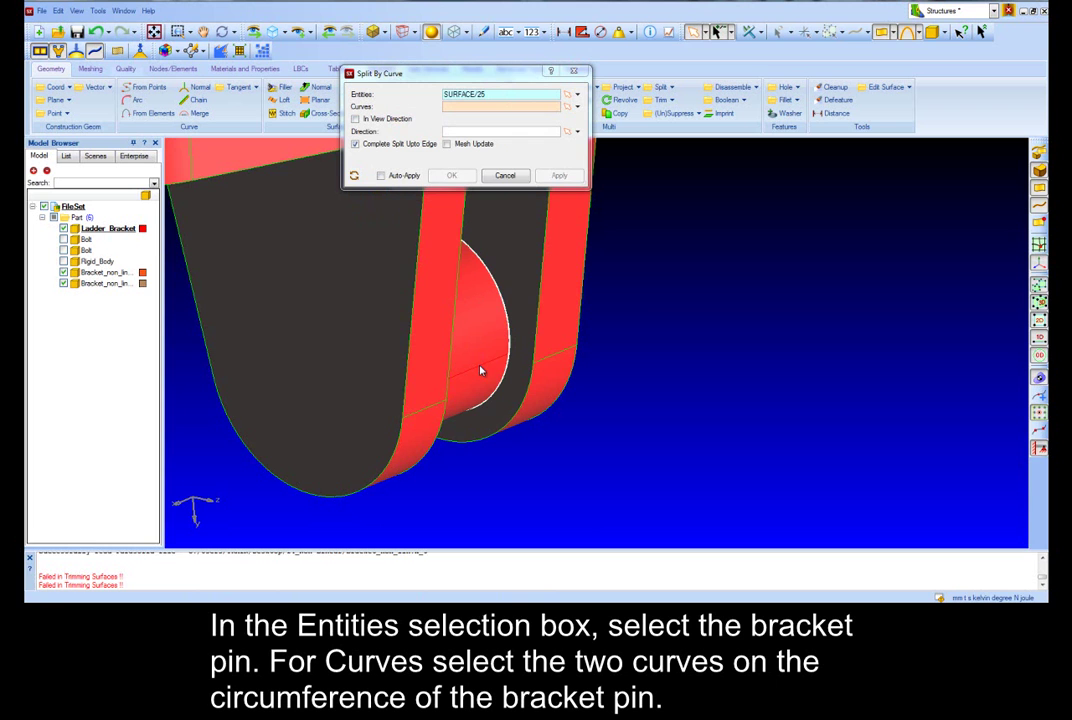
pyautogui.click(494, 105)
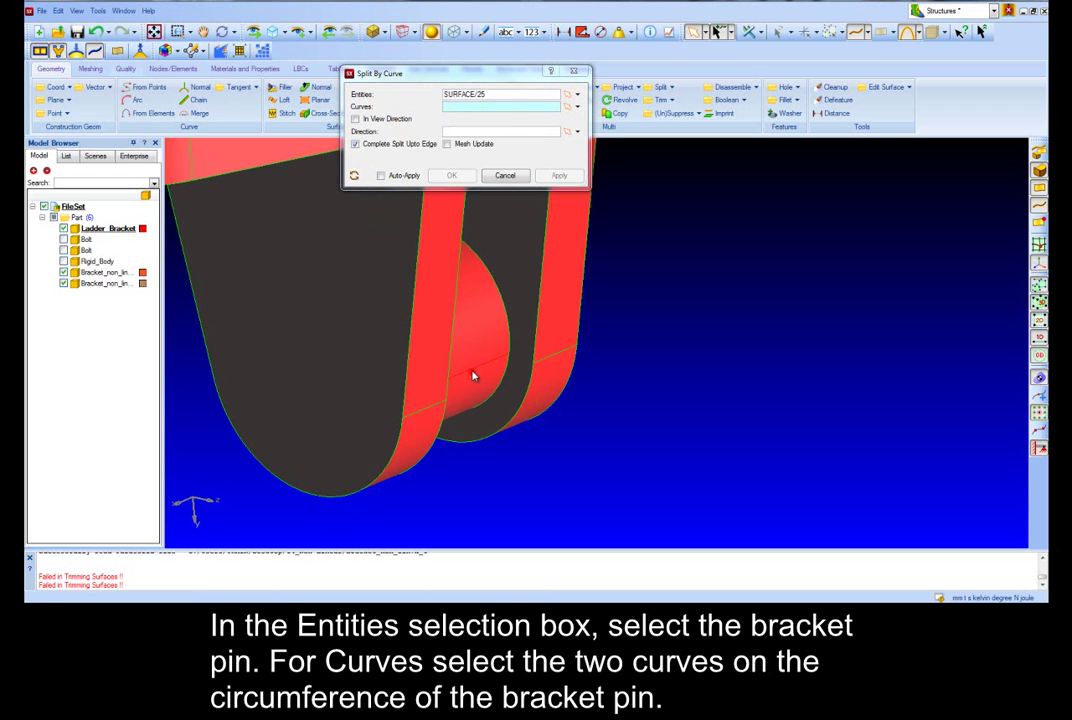
pyautogui.click(474, 375)
pyautogui.click(560, 175)
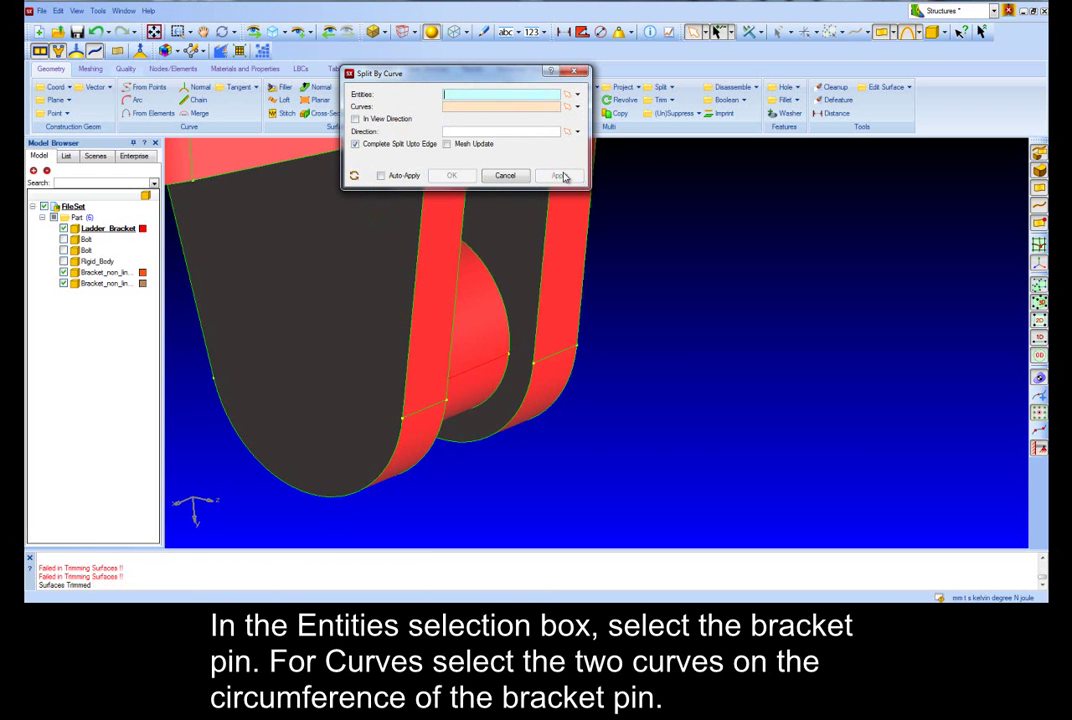
# Step: Split the pin's cylindrical surface along its other circumference curve
pyautogui.moveTo(520, 330); pyautogui.dragTo(705, 347, button='middle')
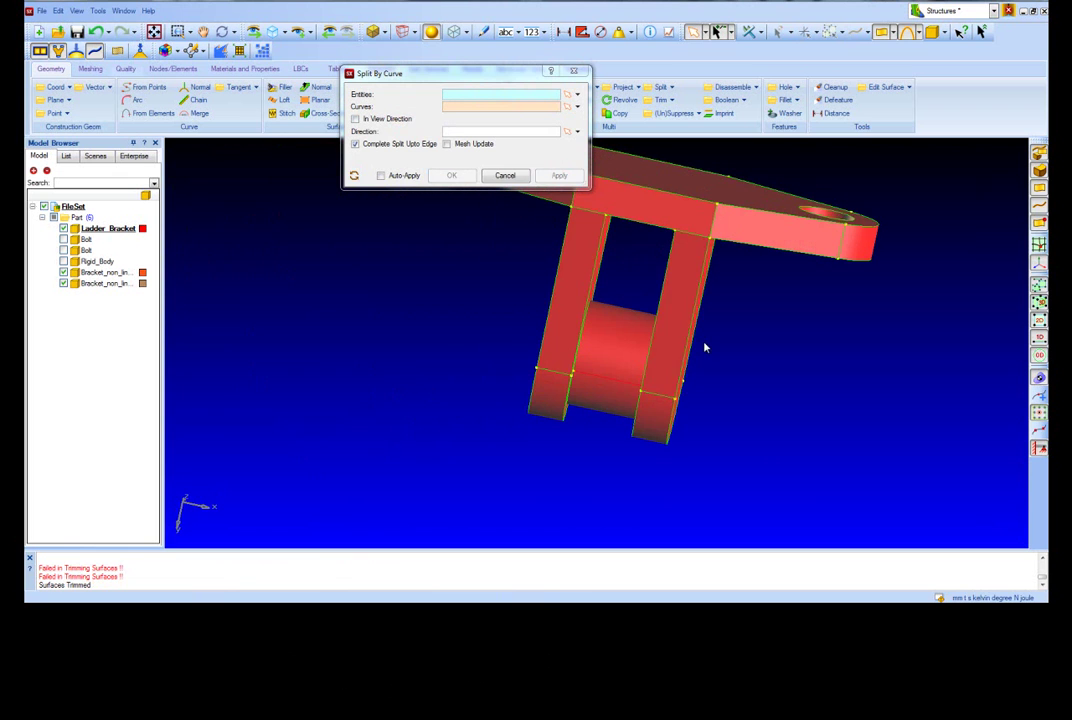
pyautogui.click(505, 95)
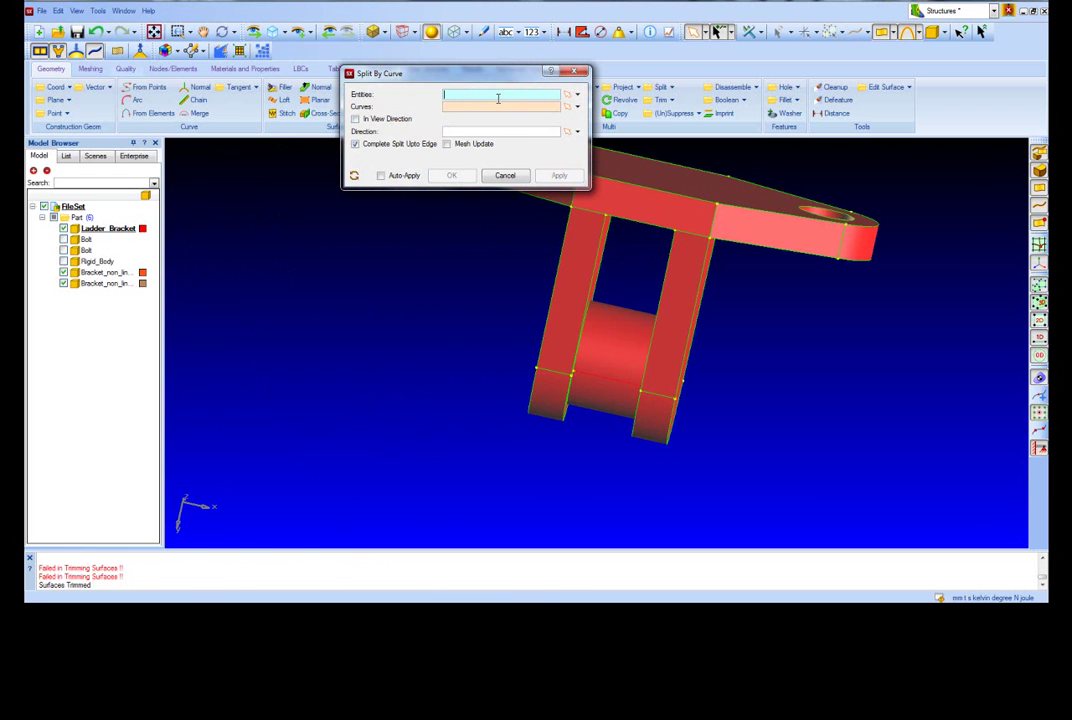
pyautogui.click(620, 345)
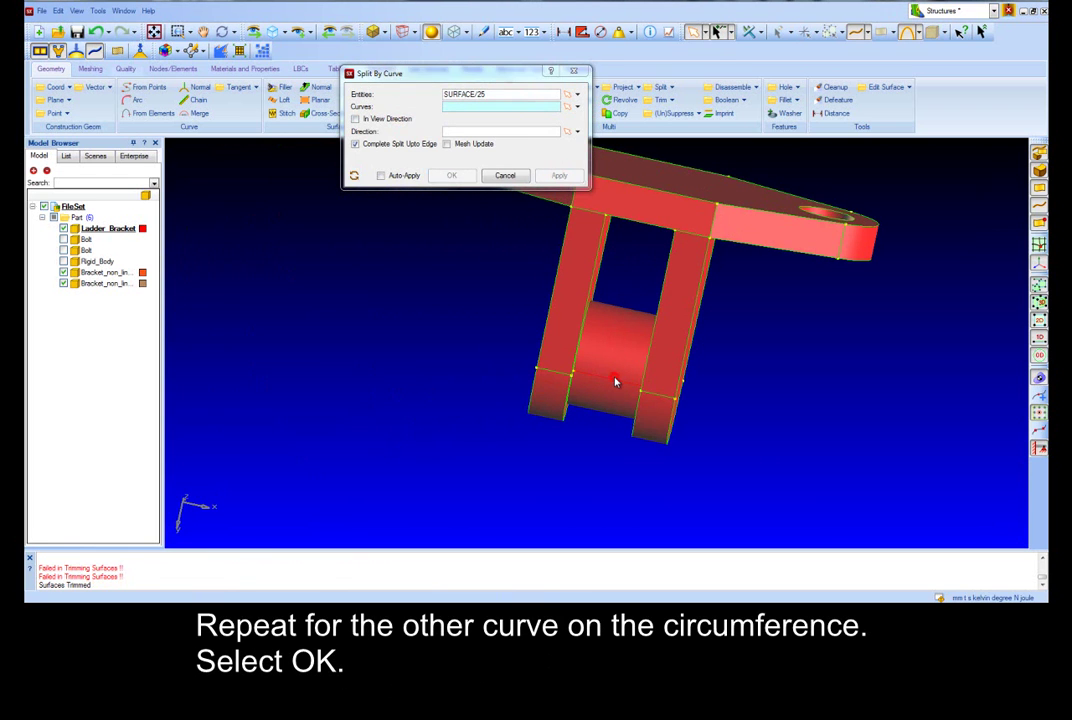
pyautogui.click(616, 381)
pyautogui.click(452, 175)
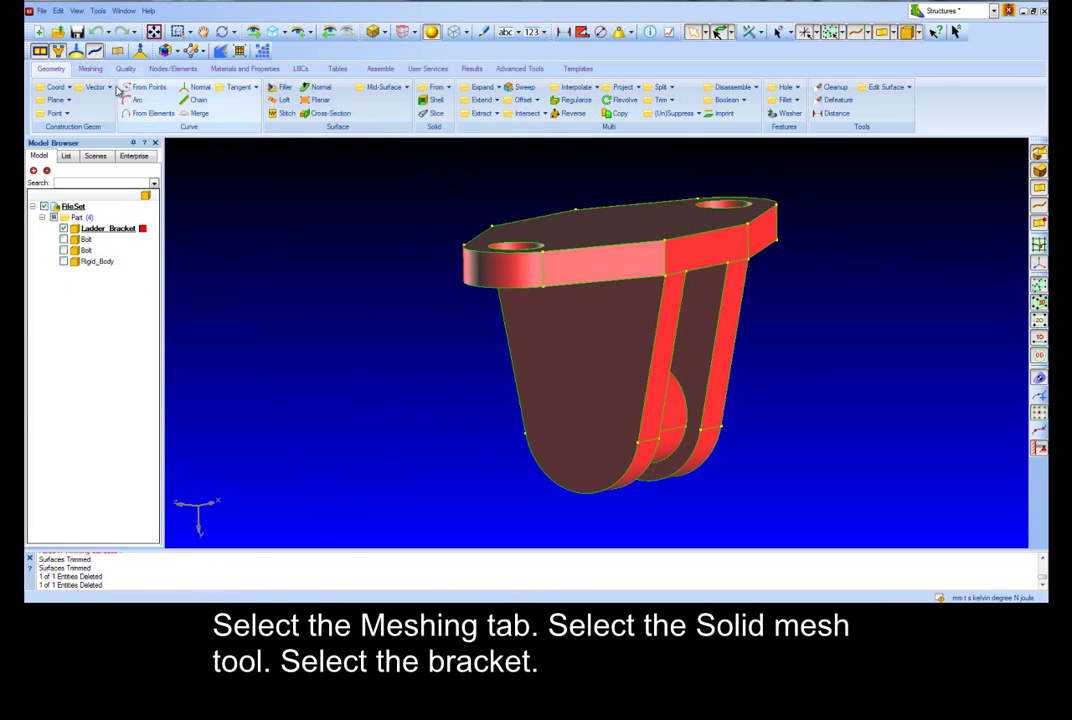
# Step: Solid-mesh the bracket with element size 3.5, then toggle element fringes to check quality
pyautogui.click(91, 68)
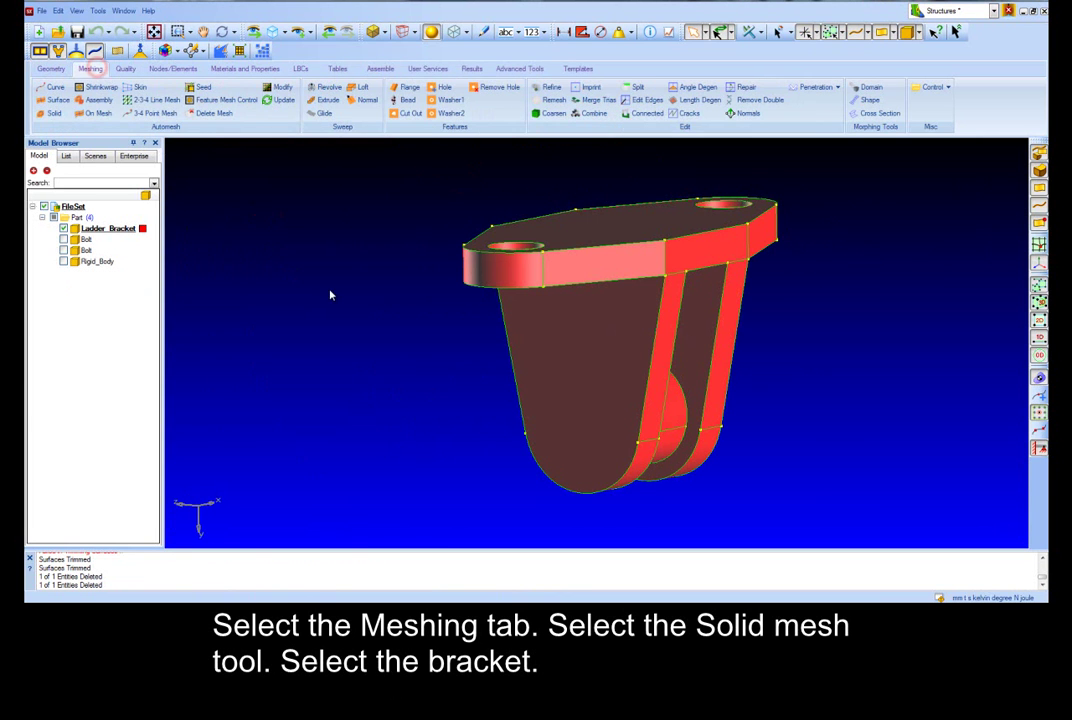
pyautogui.click(54, 113)
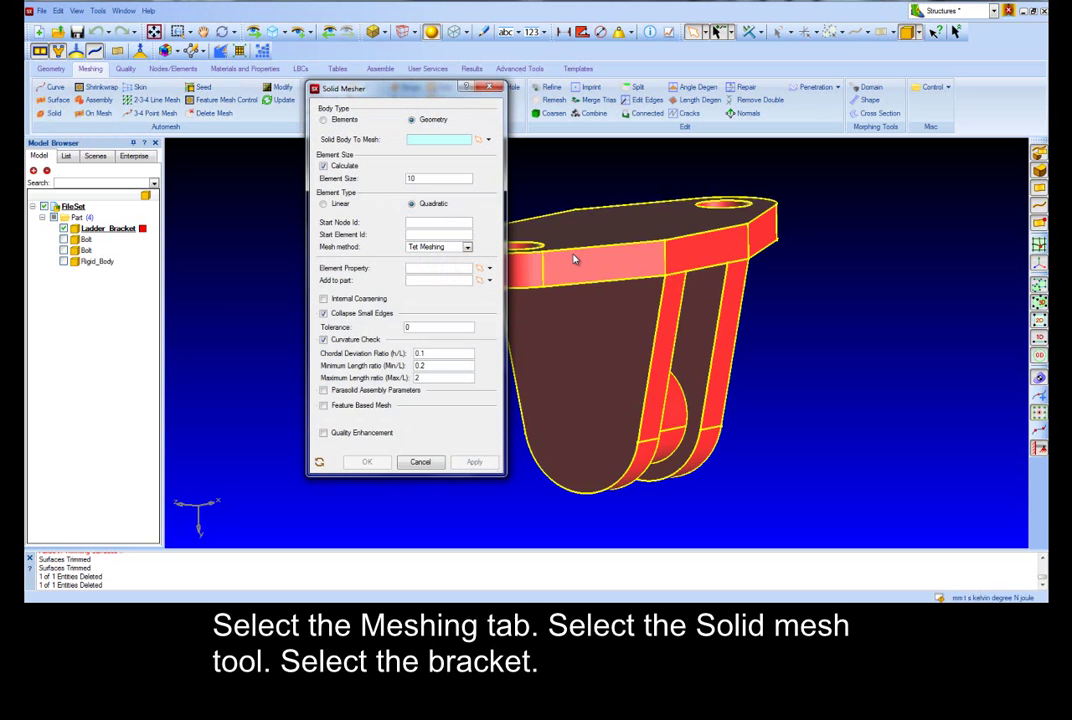
pyautogui.click(574, 258)
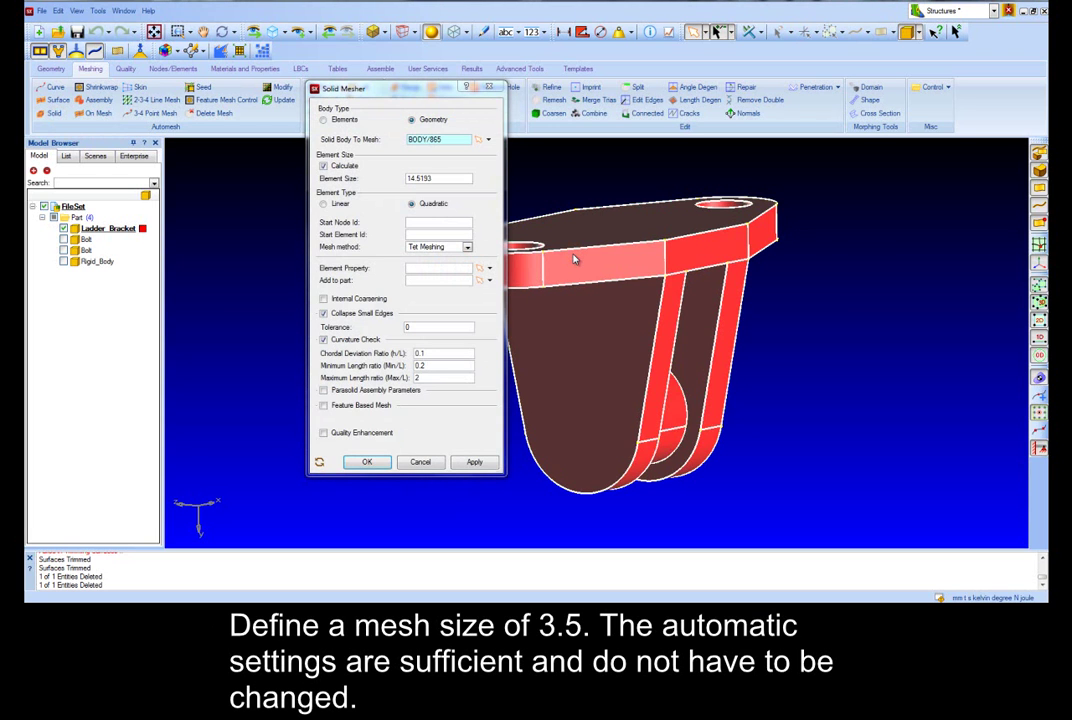
pyautogui.doubleClick(453, 178)
pyautogui.write('3.5')
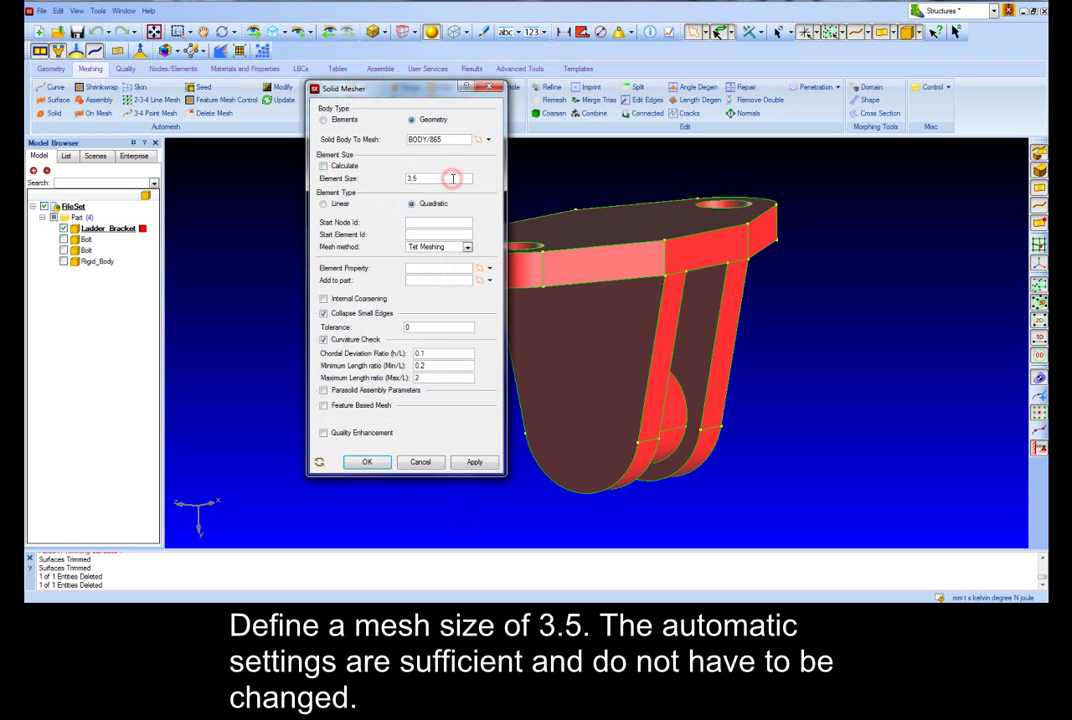
pyautogui.click(370, 466)
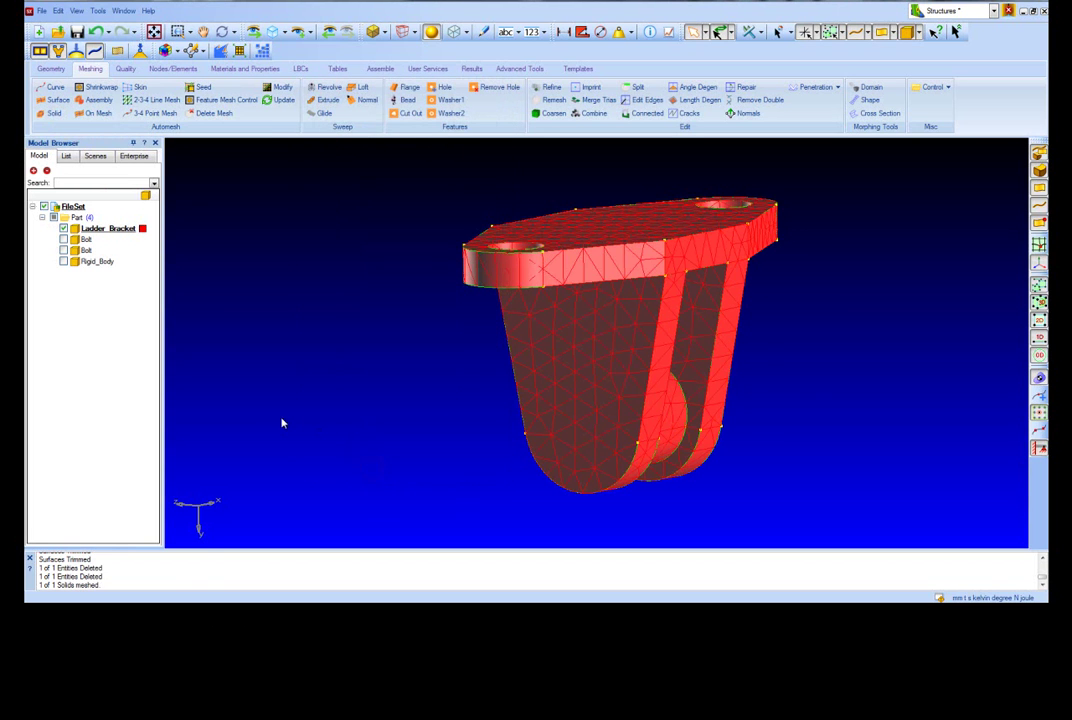
pyautogui.click(164, 52)
pyautogui.click(164, 52)
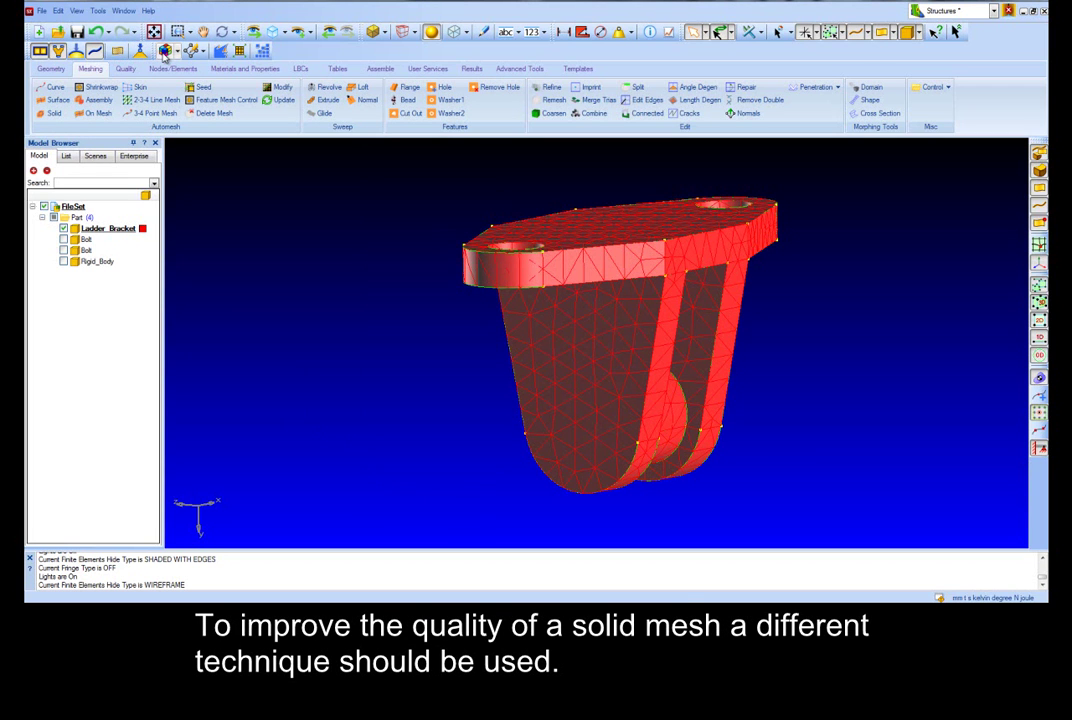
# Step: Save the model as Bracket_non_lin and define isotropic Steel: Young's modulus 207000, Poisson's ratio 0.3
pyautogui.click(70, 30)
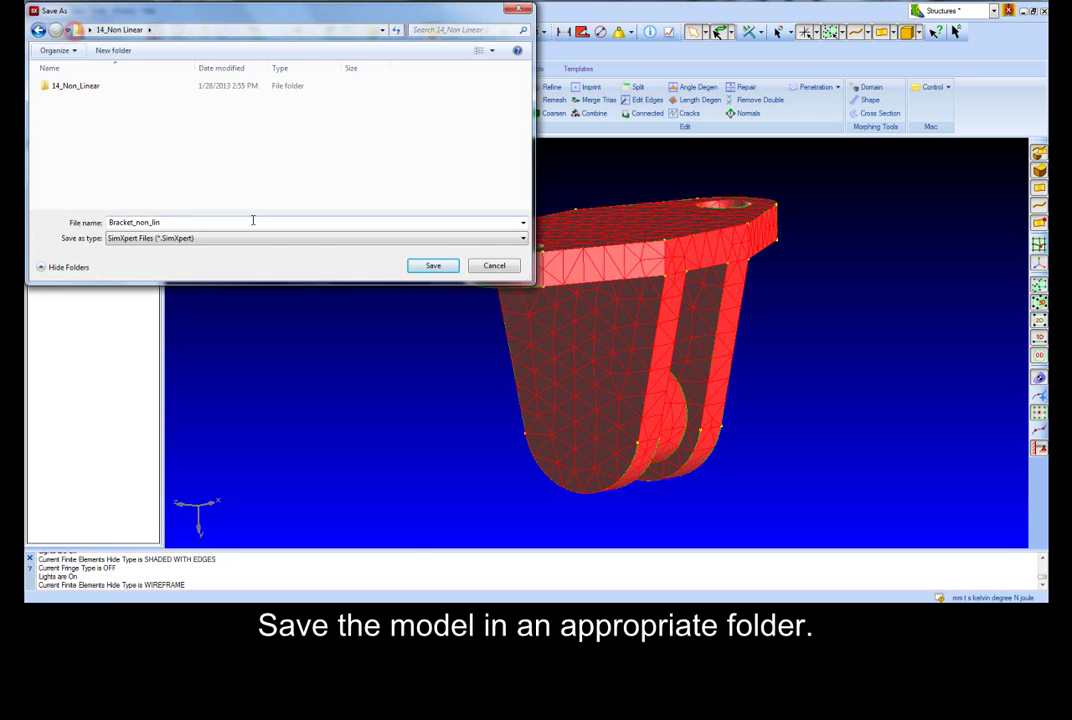
pyautogui.click(432, 266)
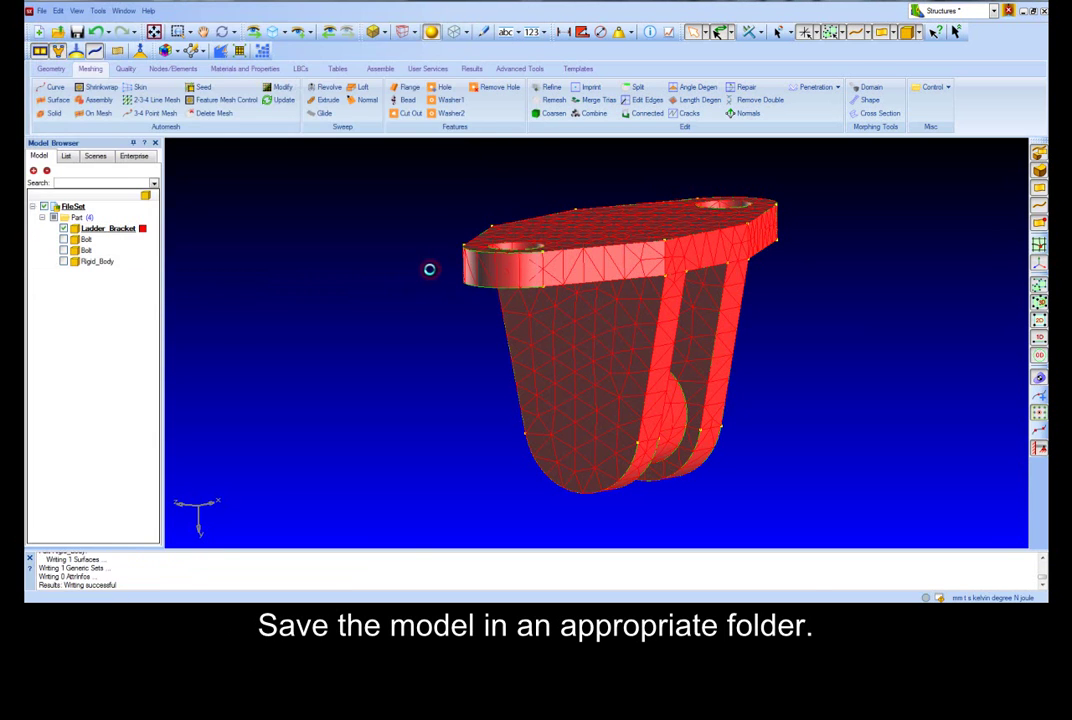
pyautogui.click(55, 87)
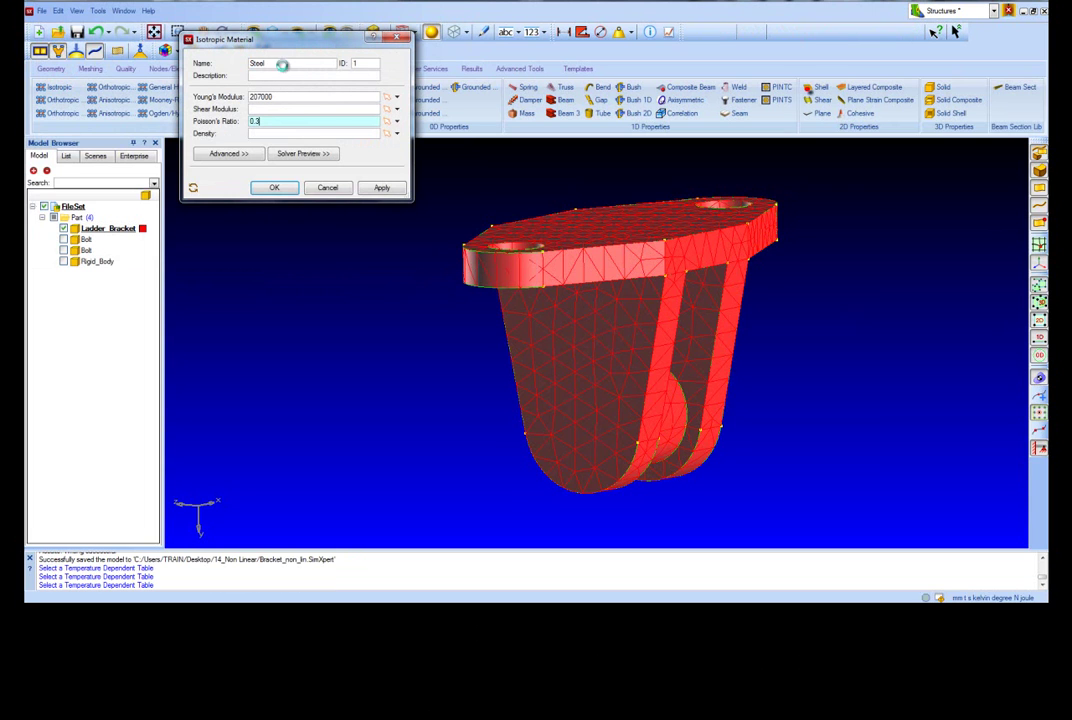
# Step: Confirm Steel, then create solid property Bracket applying Steel to all mesh elements
pyautogui.press('Return')
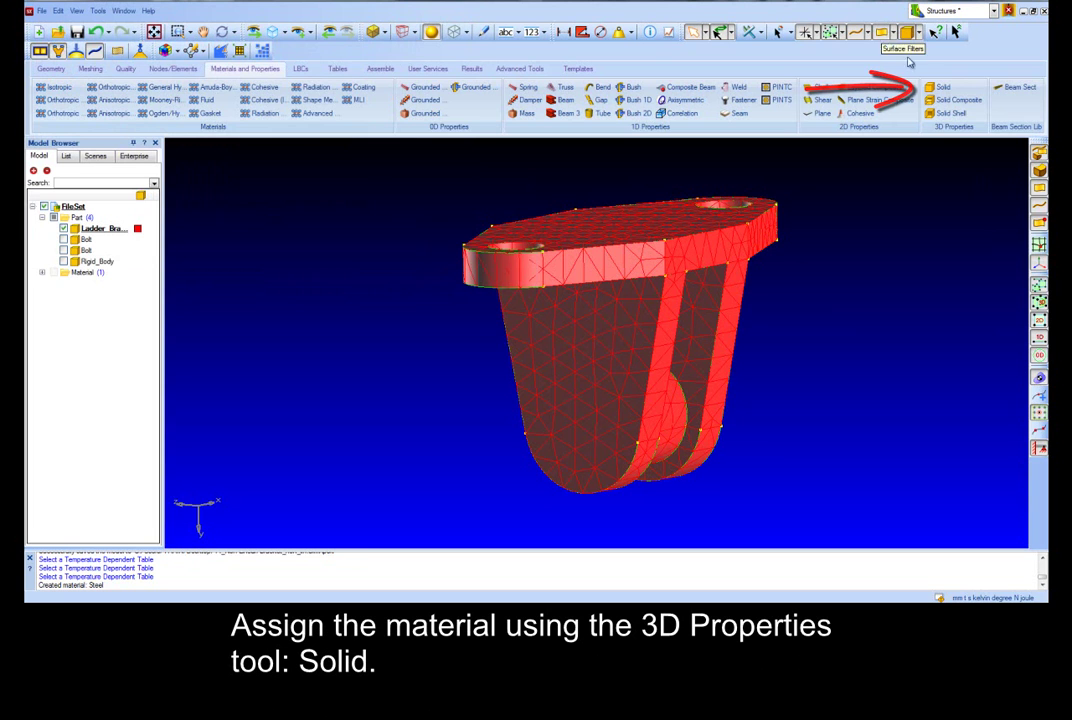
pyautogui.click(938, 87)
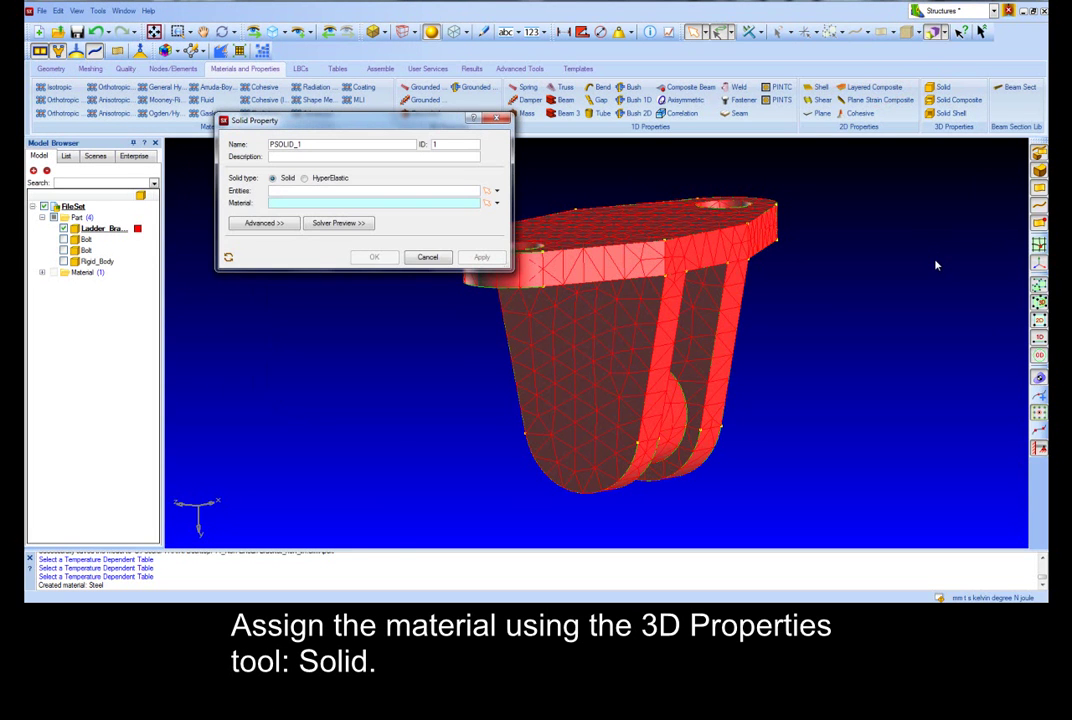
pyautogui.write('Bracket')
pyautogui.click(437, 189)
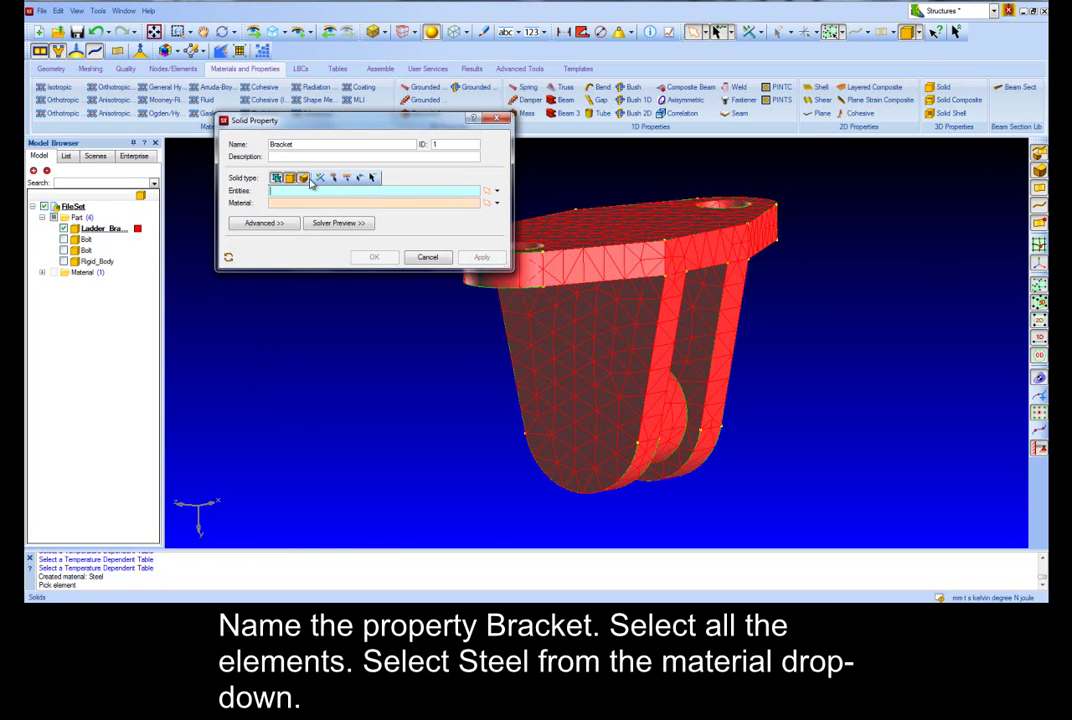
pyautogui.click(333, 178)
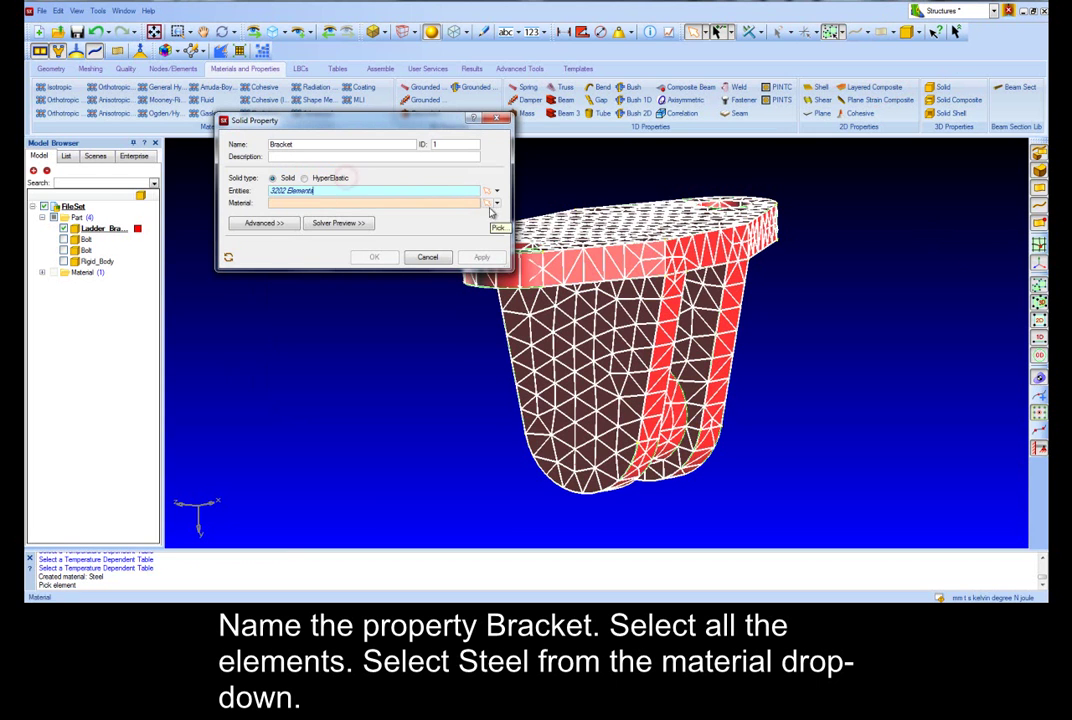
pyautogui.click(496, 203)
pyautogui.click(503, 257)
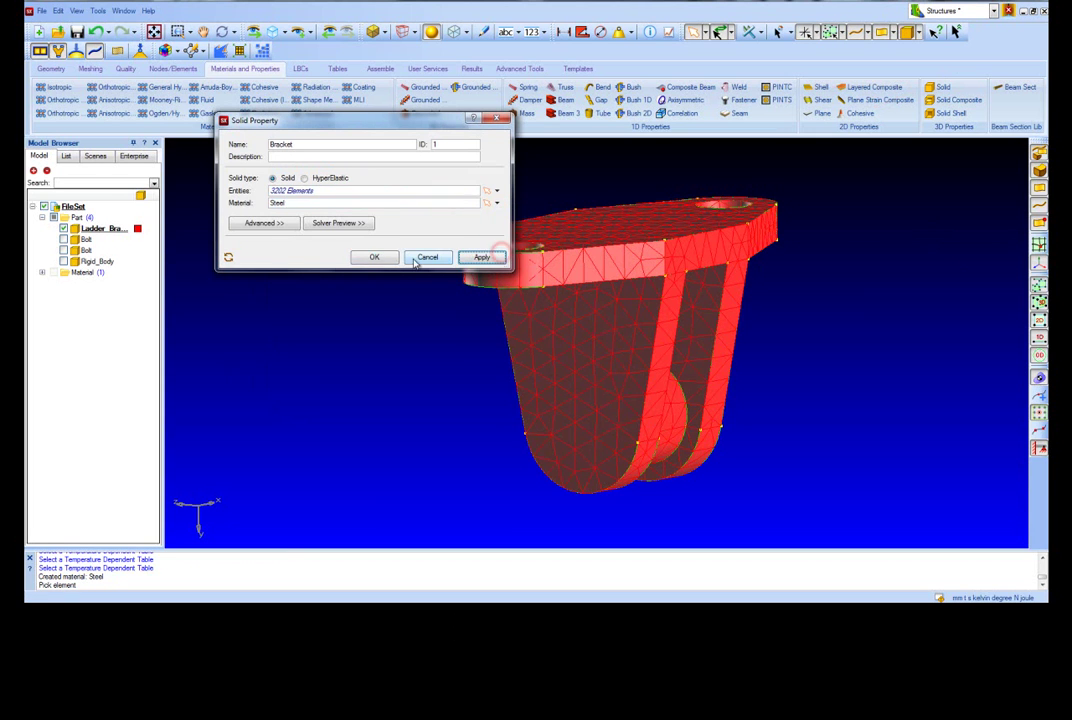
pyautogui.click(379, 257)
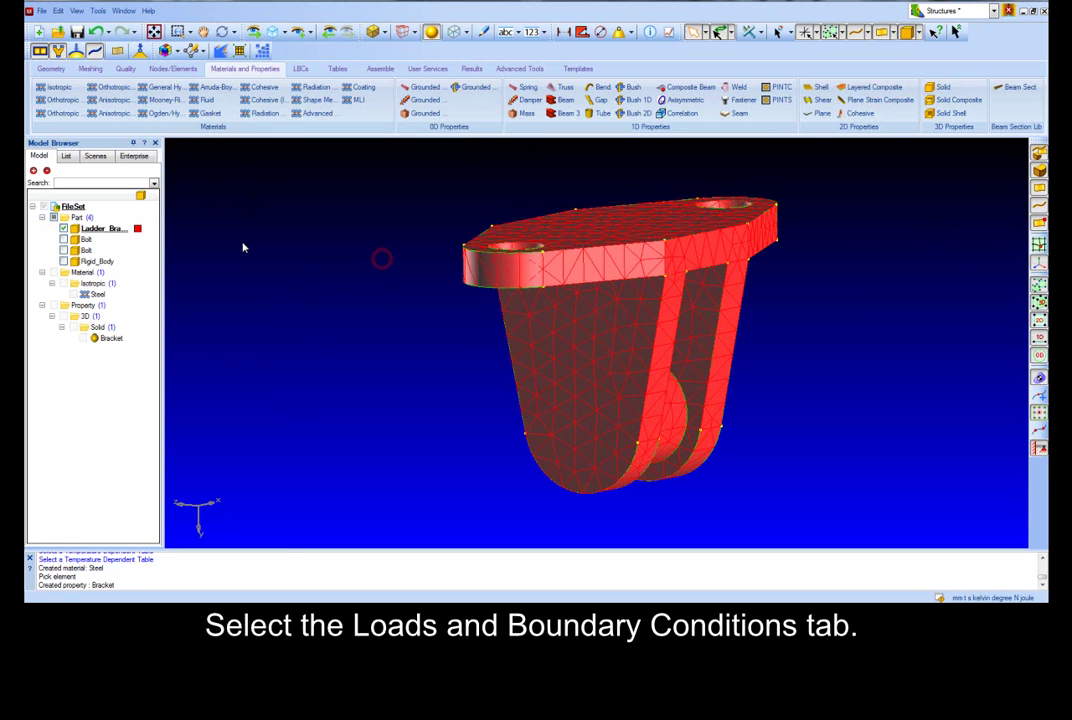
# Step: Define a Total Load of 1000 along Y = 1 on lower-hole surface SURFACE/53
pyautogui.click(300, 68)
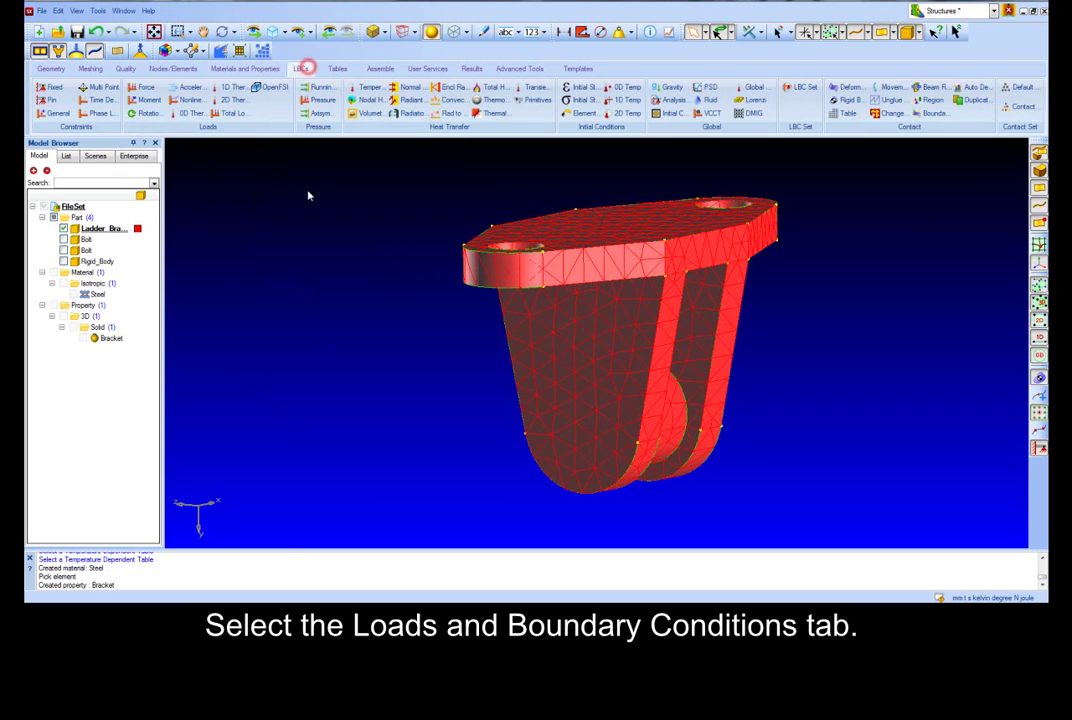
pyautogui.click(232, 113)
pyautogui.click(366, 124)
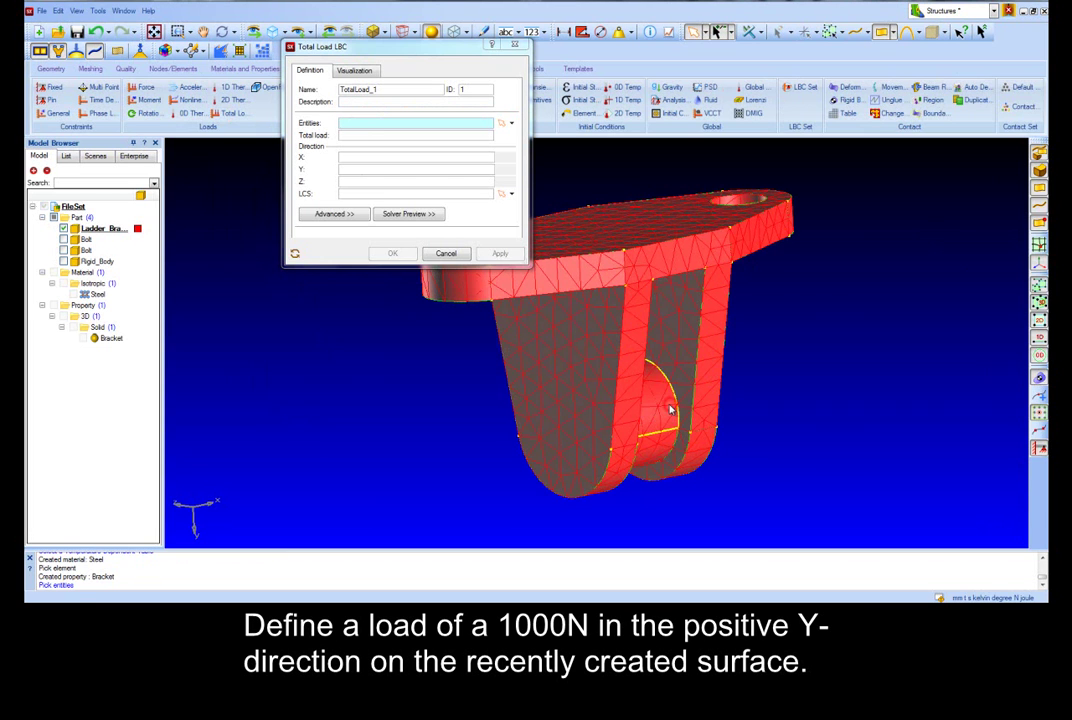
pyautogui.click(658, 395)
pyautogui.click(390, 135)
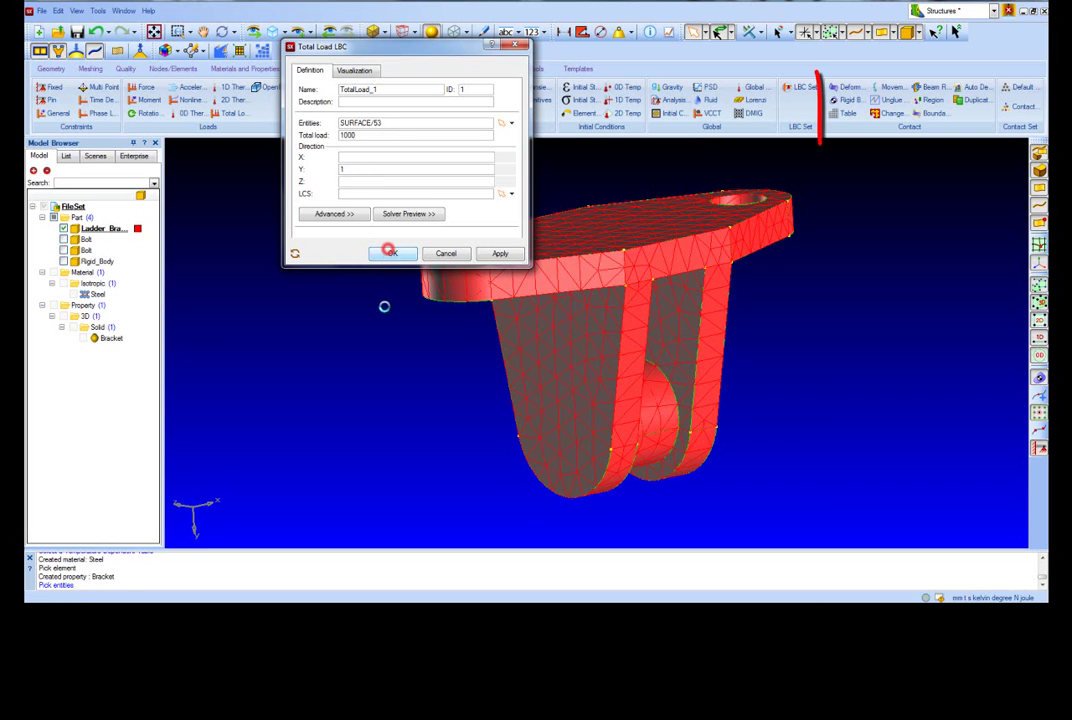
# Step: Create the 1000 N load, then define rigid contact body I_beam_surf on the flat plate
pyautogui.click(392, 253)
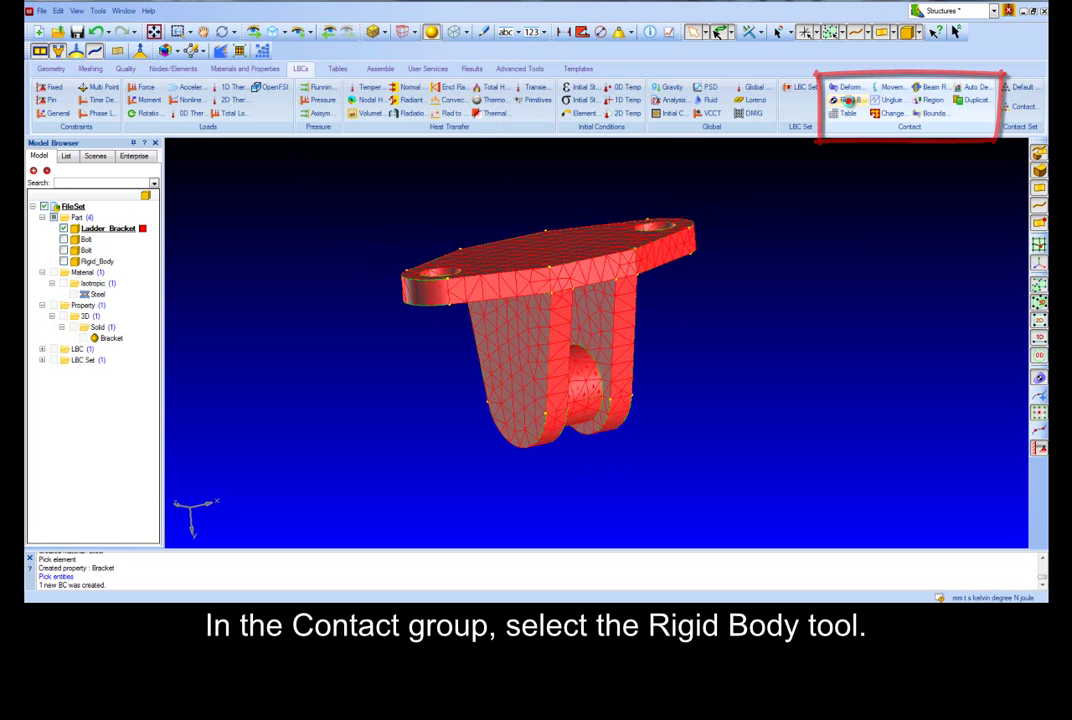
pyautogui.click(846, 100)
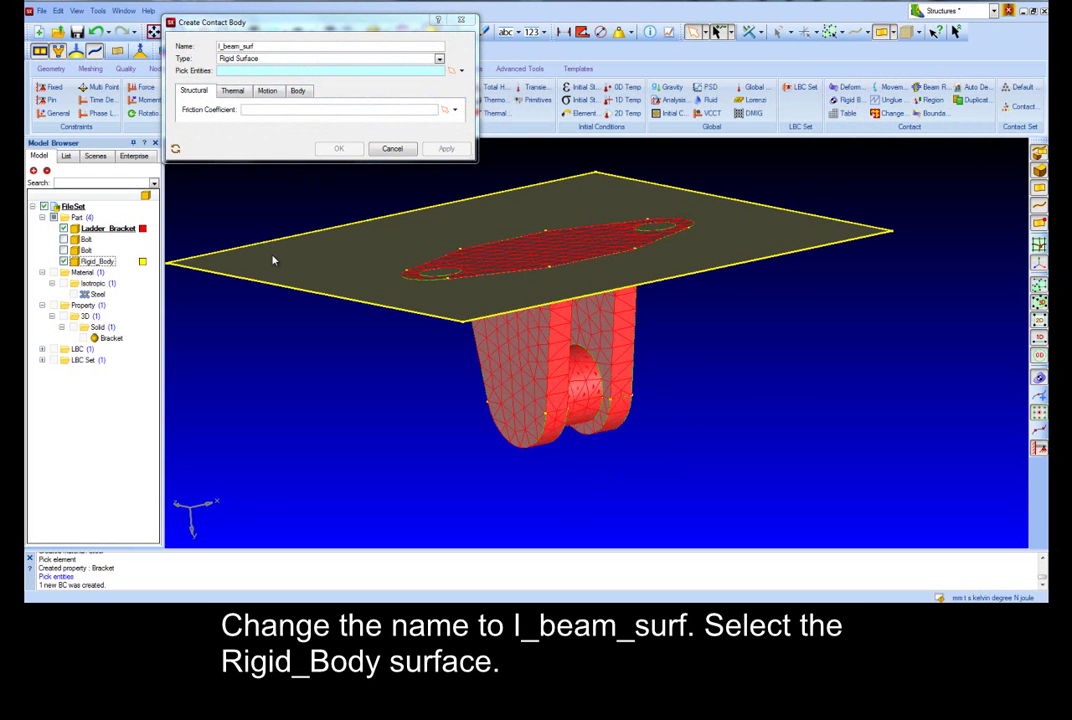
pyautogui.click(273, 260)
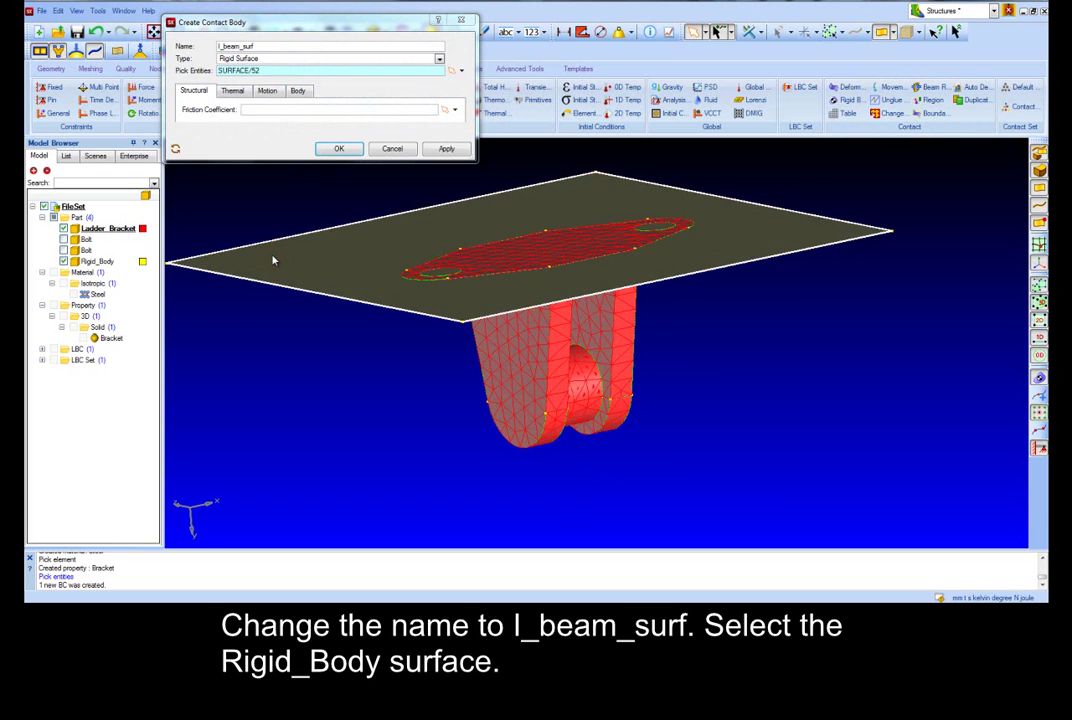
pyautogui.click(268, 91)
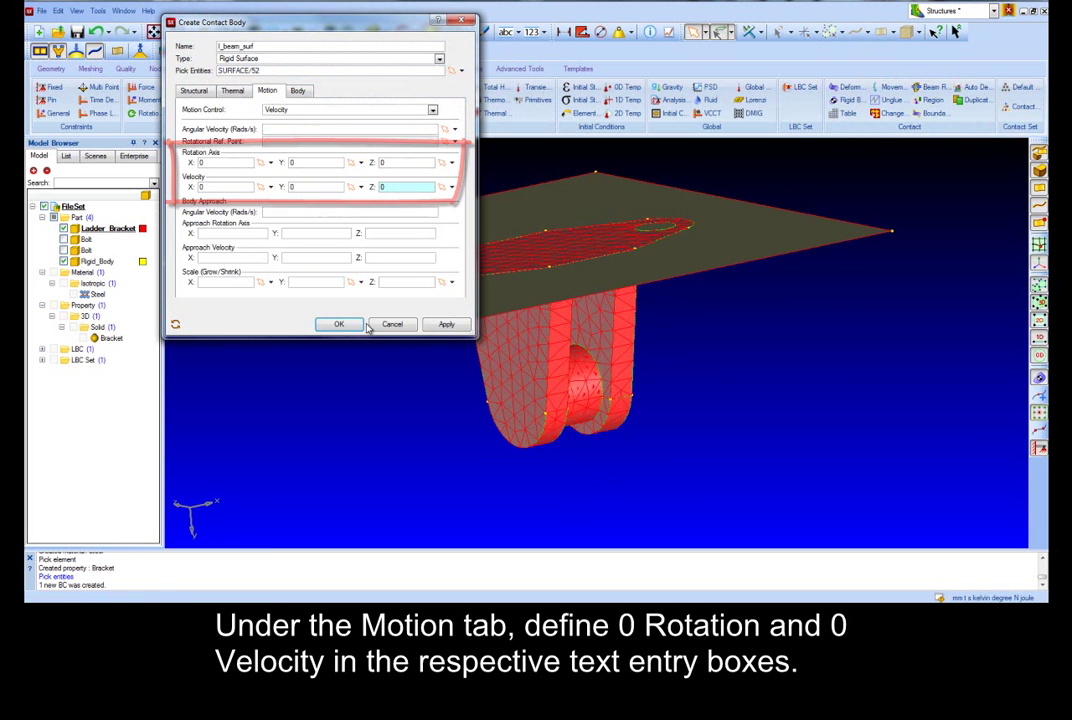
pyautogui.click(440, 323)
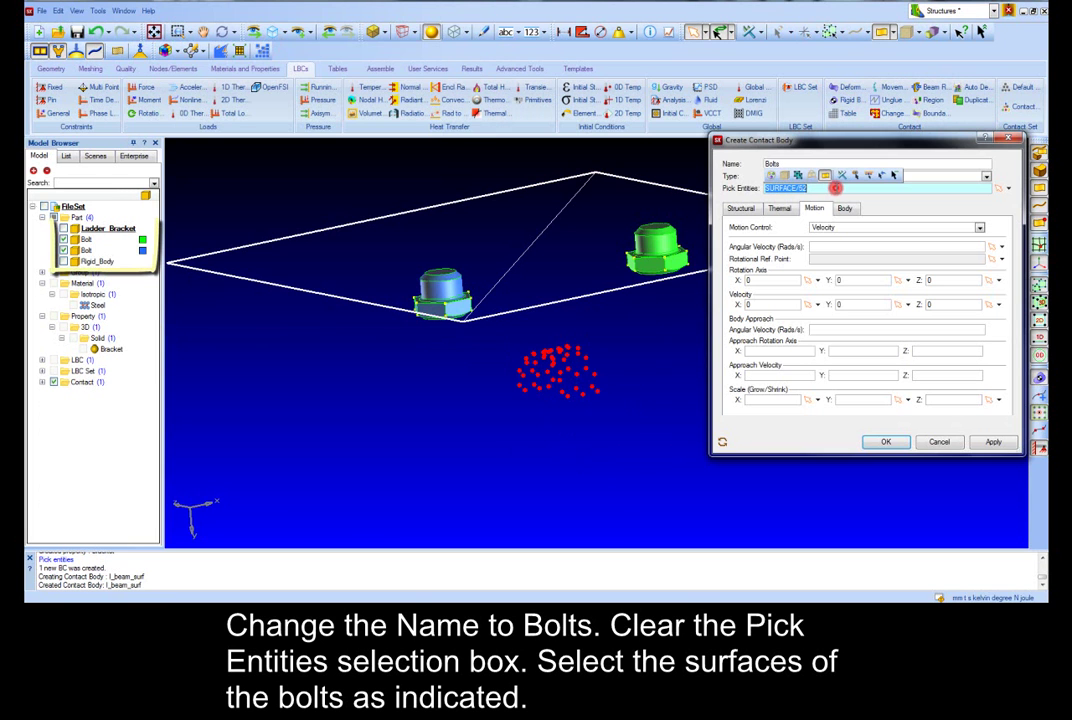
# Step: Define rigid contact body Bolts from four surfaces of the green and blue bolts
pyautogui.click(835, 187)
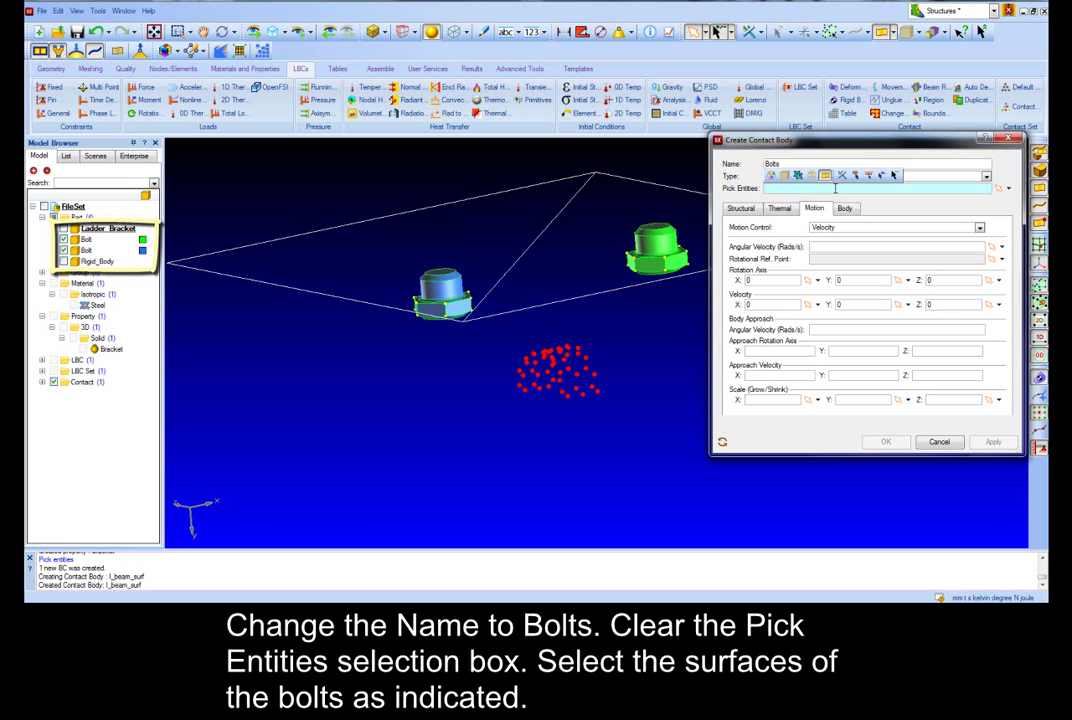
pyautogui.press('Delete')
pyautogui.click(660, 248)
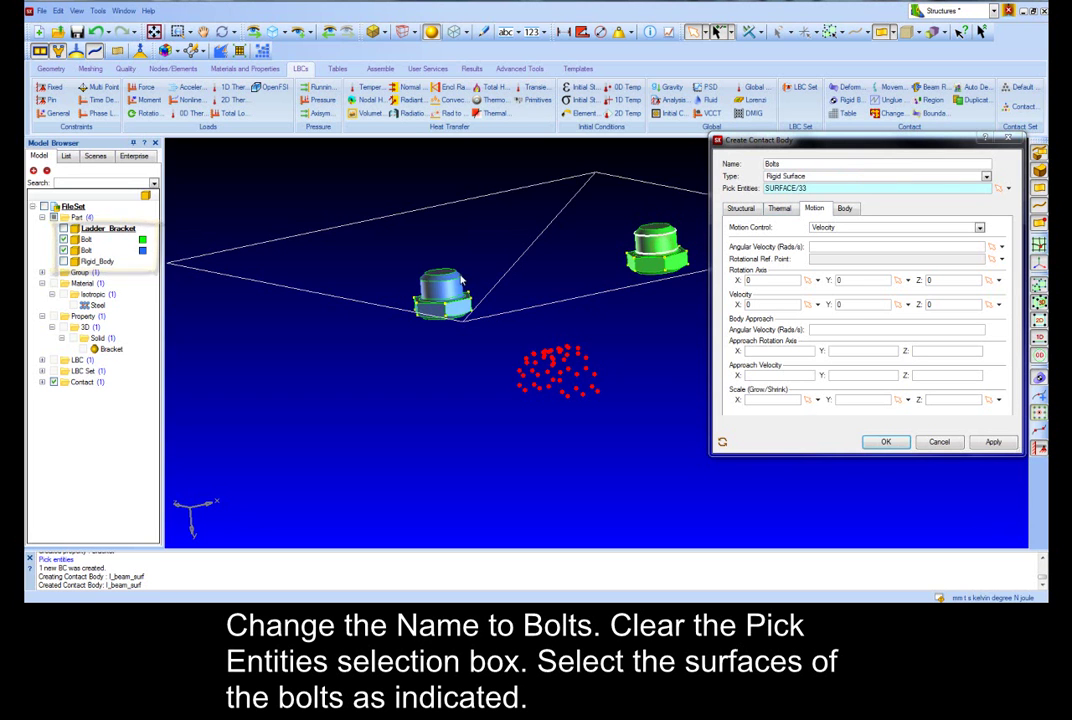
pyautogui.click(450, 290)
pyautogui.moveTo(450, 290); pyautogui.dragTo(560, 260, button='middle')
pyautogui.scroll(3, 628, 245)
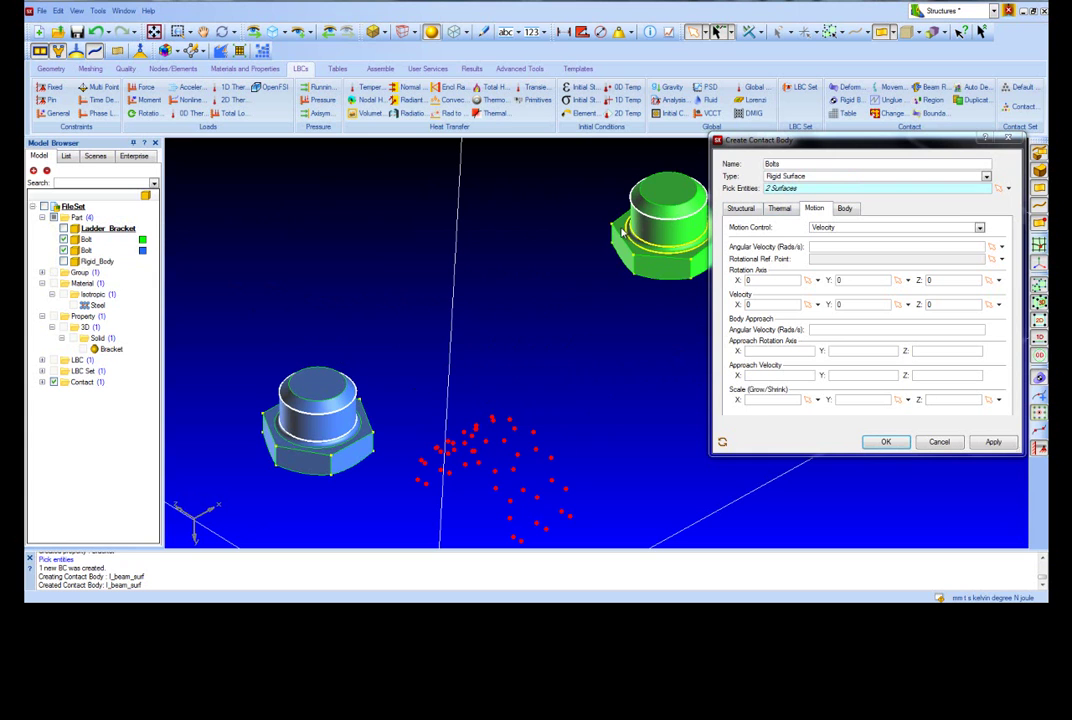
pyautogui.click(620, 230)
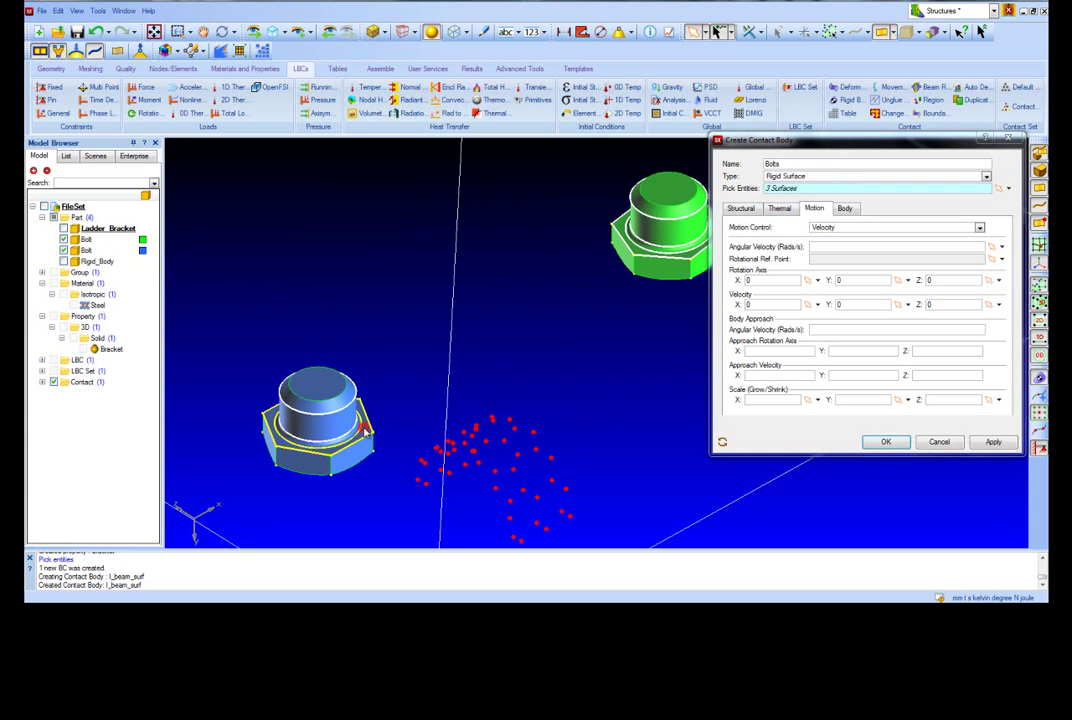
pyautogui.click(362, 432)
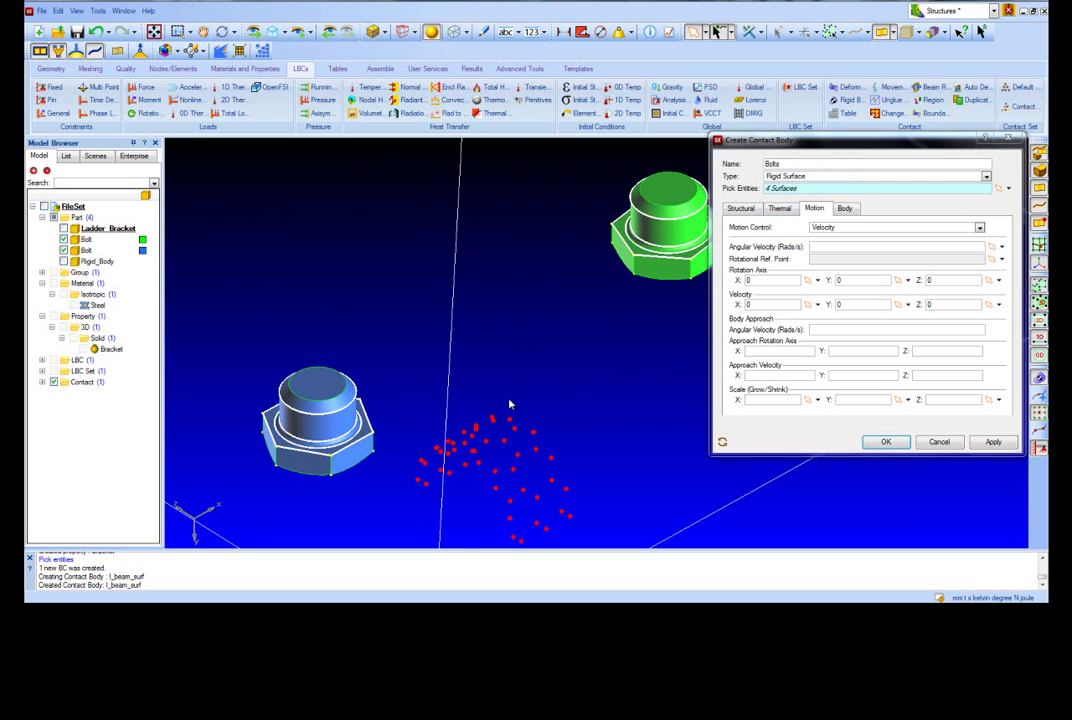
pyautogui.scroll(-3, 509, 404)
pyautogui.click(885, 441)
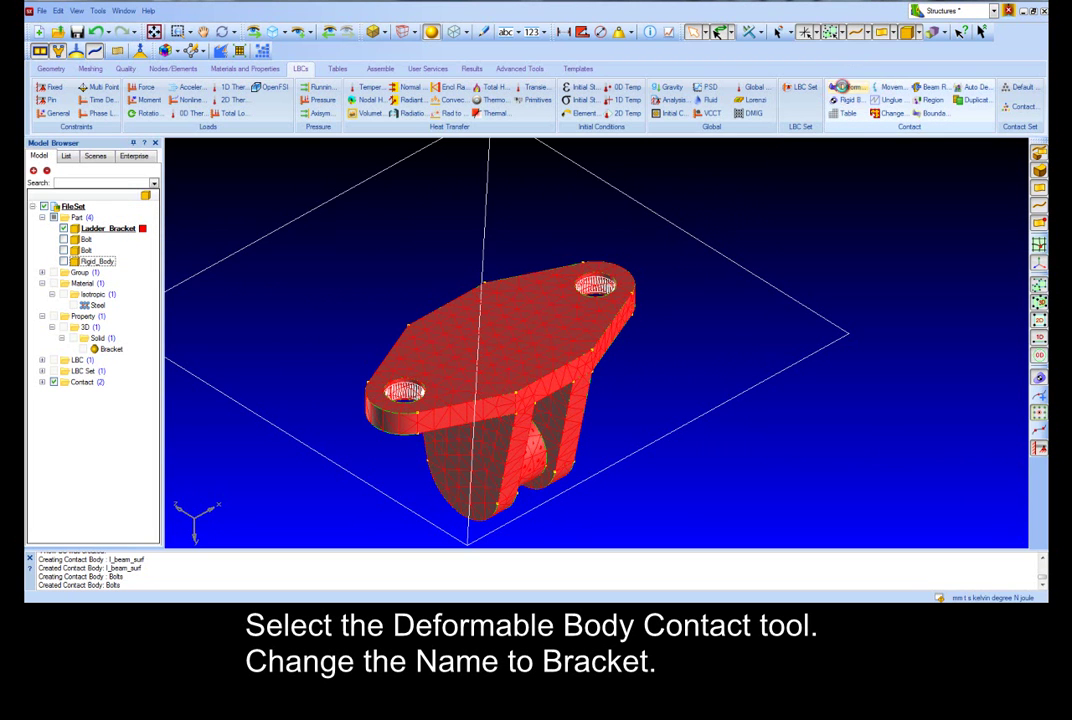
# Step: Create deformable contact body Bracket covering the whole Ladder_Bracket
pyautogui.click(845, 91)
pyautogui.tripleClick(363, 155)
pyautogui.write('Bracket')
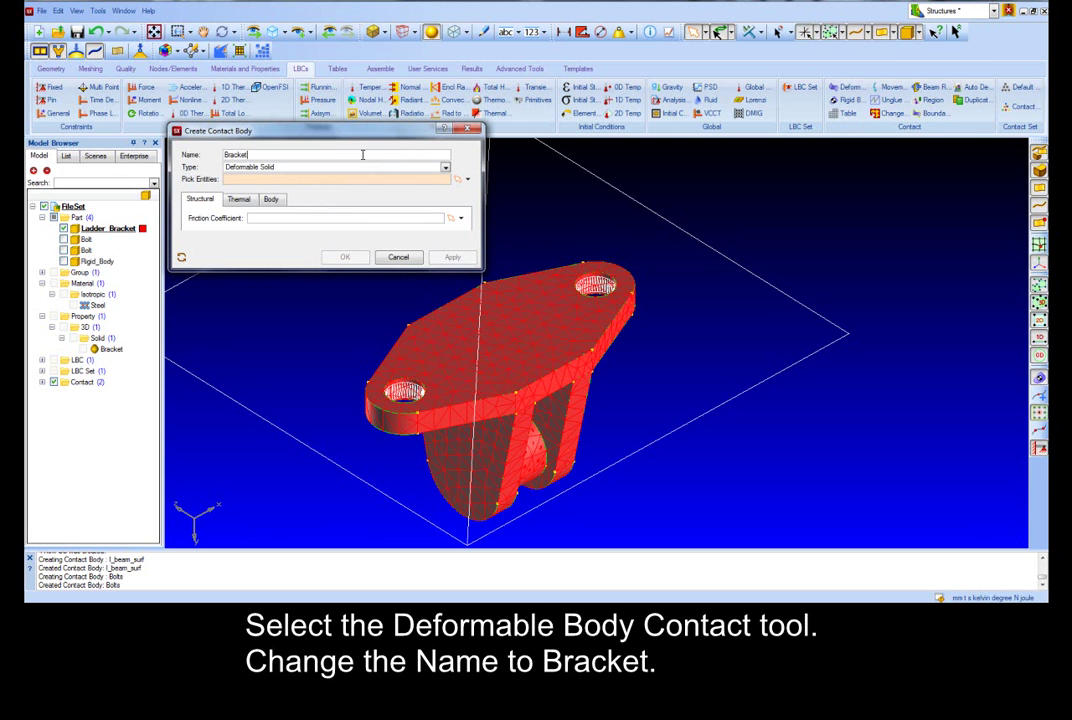
pyautogui.click(365, 179)
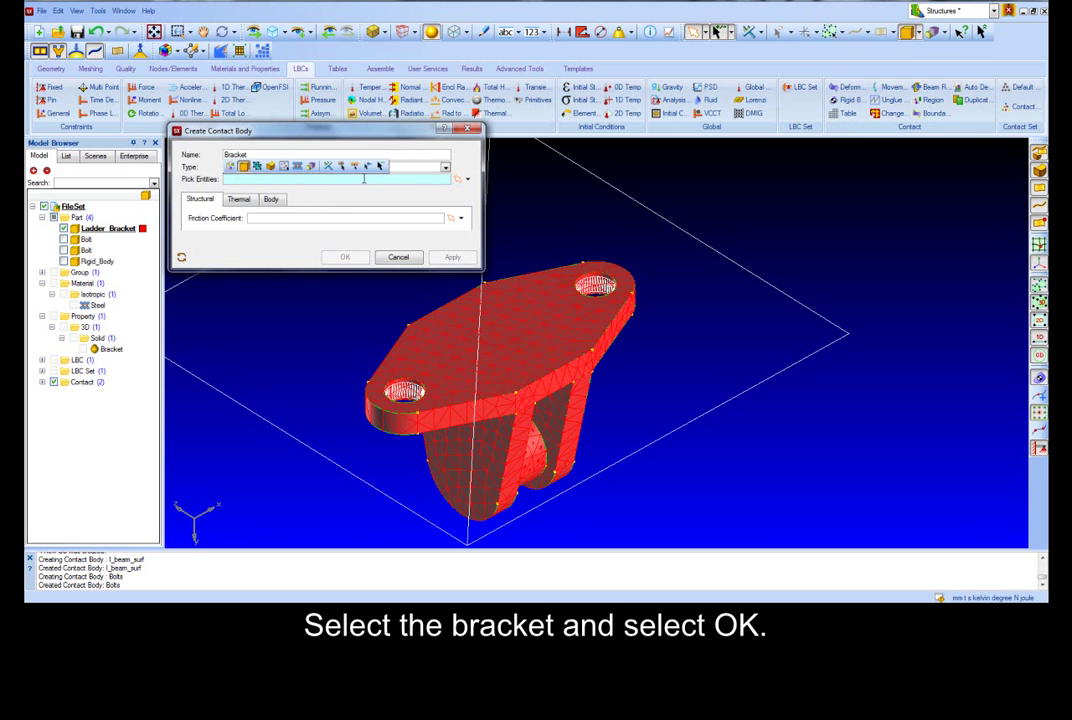
pyautogui.click(488, 318)
pyautogui.click(345, 258)
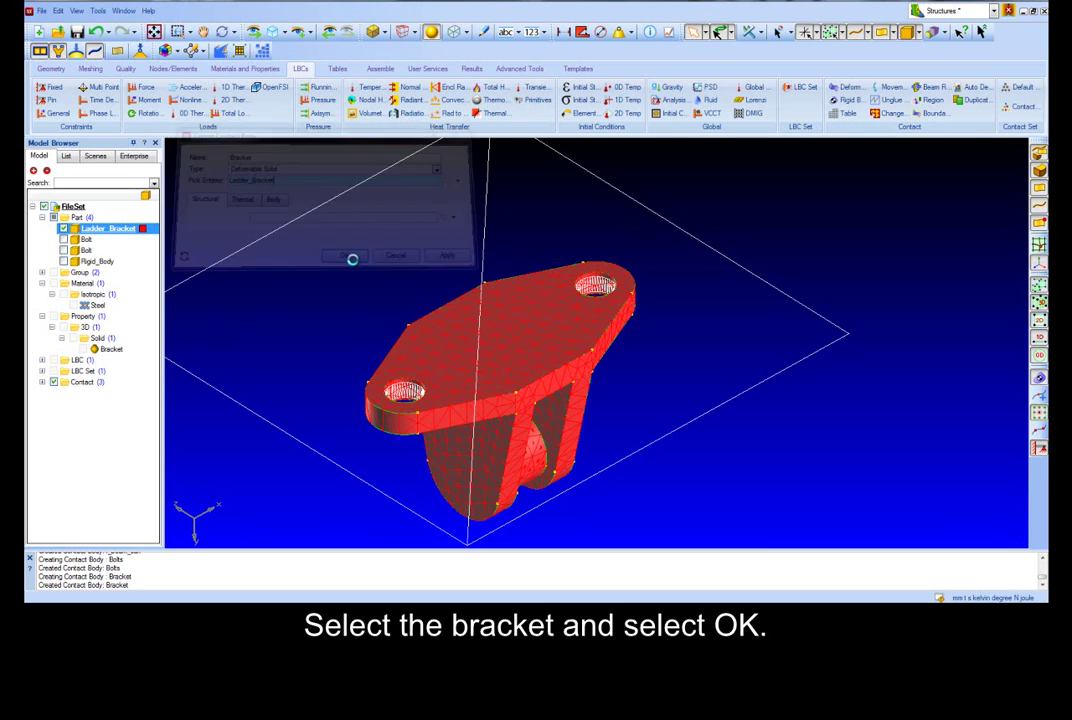
# Step: Show the second bolt and rigid plate again, then rotate to view the plate above the bracket
pyautogui.click(63, 250)
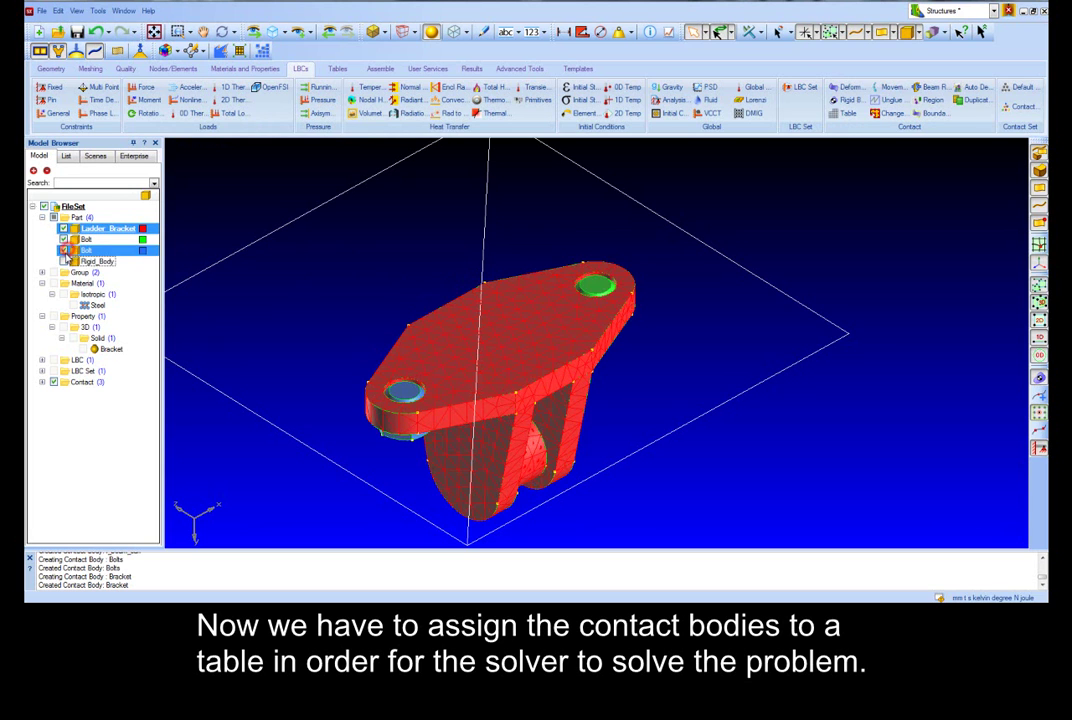
pyautogui.click(63, 261)
pyautogui.moveTo(347, 318); pyautogui.dragTo(332, 384, button='middle')
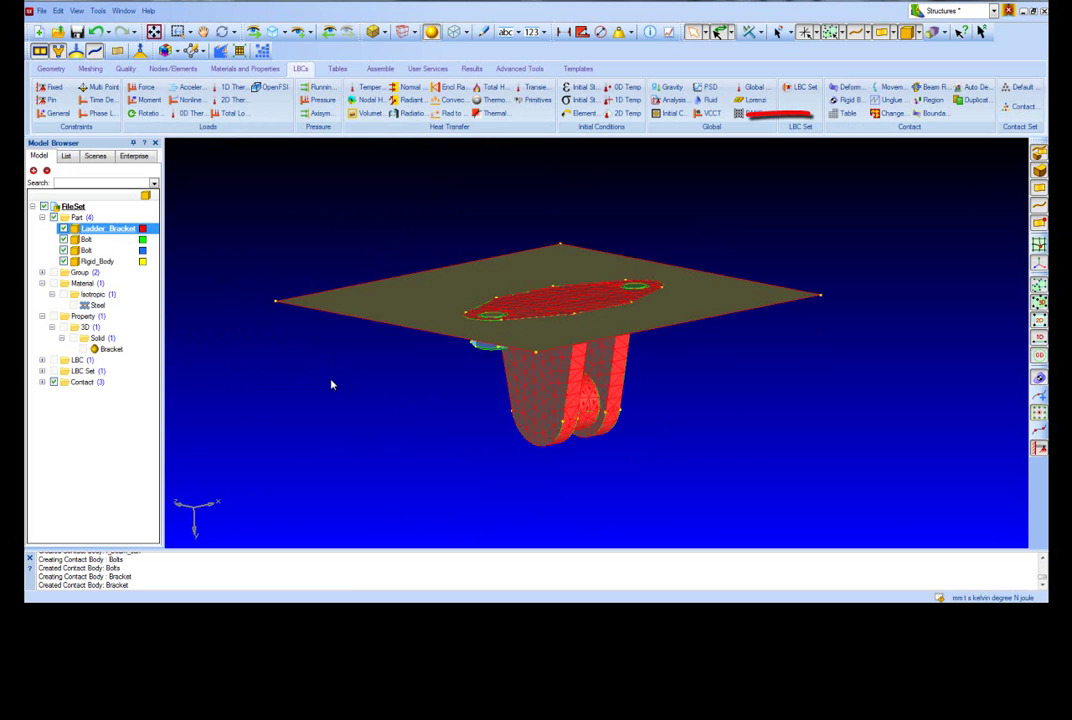
# Step: Create Contact_Table with the diagonal deactivated so Bracket doesn't contact itself
pyautogui.click(842, 113)
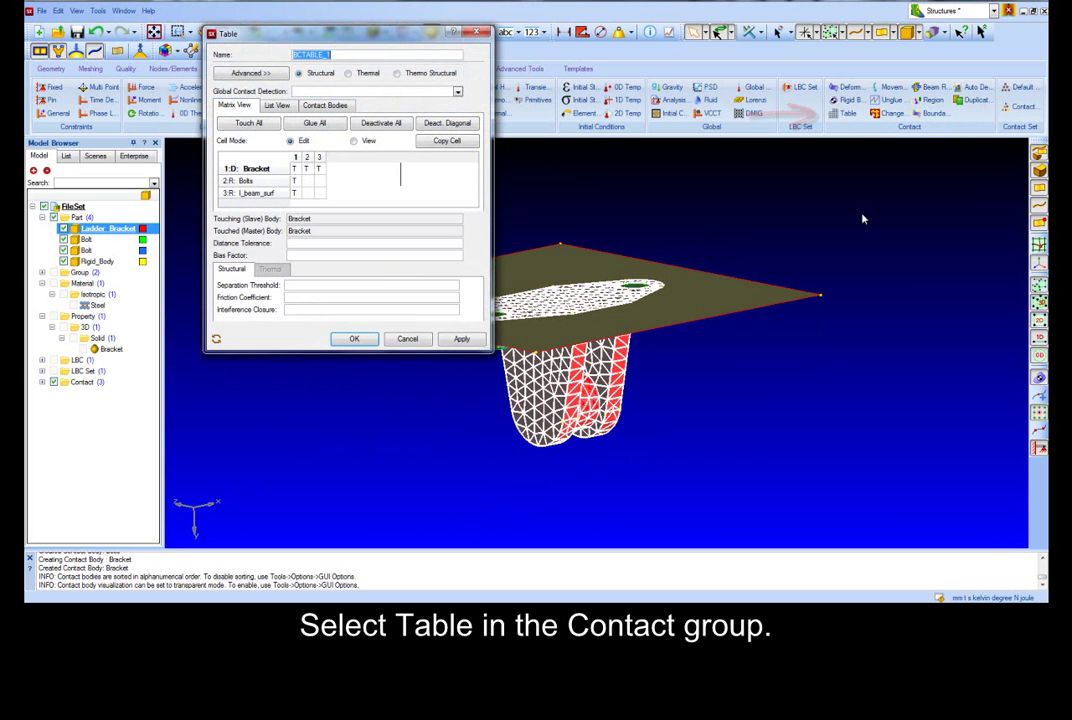
pyautogui.write('Contact_Table')
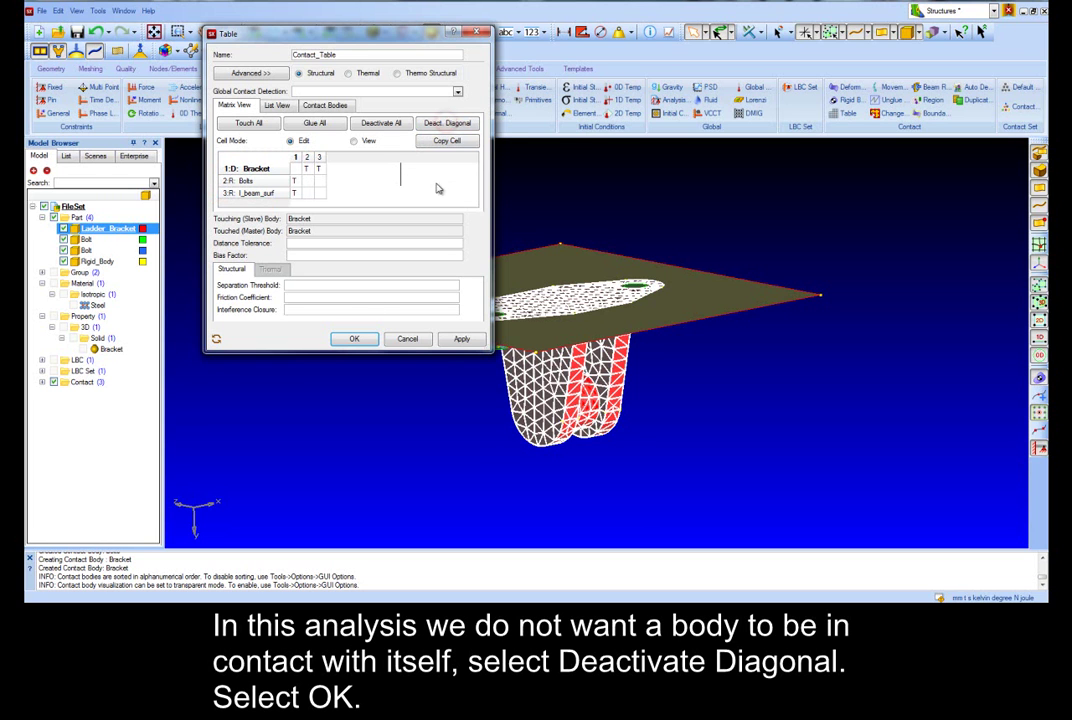
pyautogui.click(358, 338)
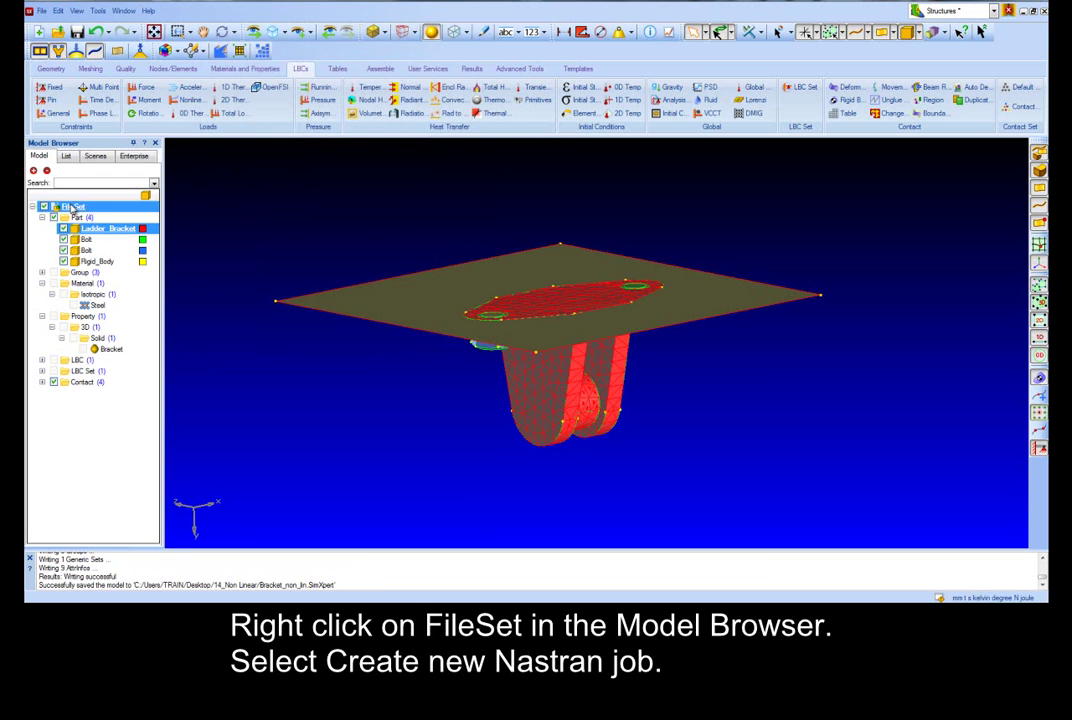
# Step: Create Nastran job Bracket_non_lin, SOL400 General Nonlinear, with solver input file beside the model
pyautogui.rightClick(68, 206)
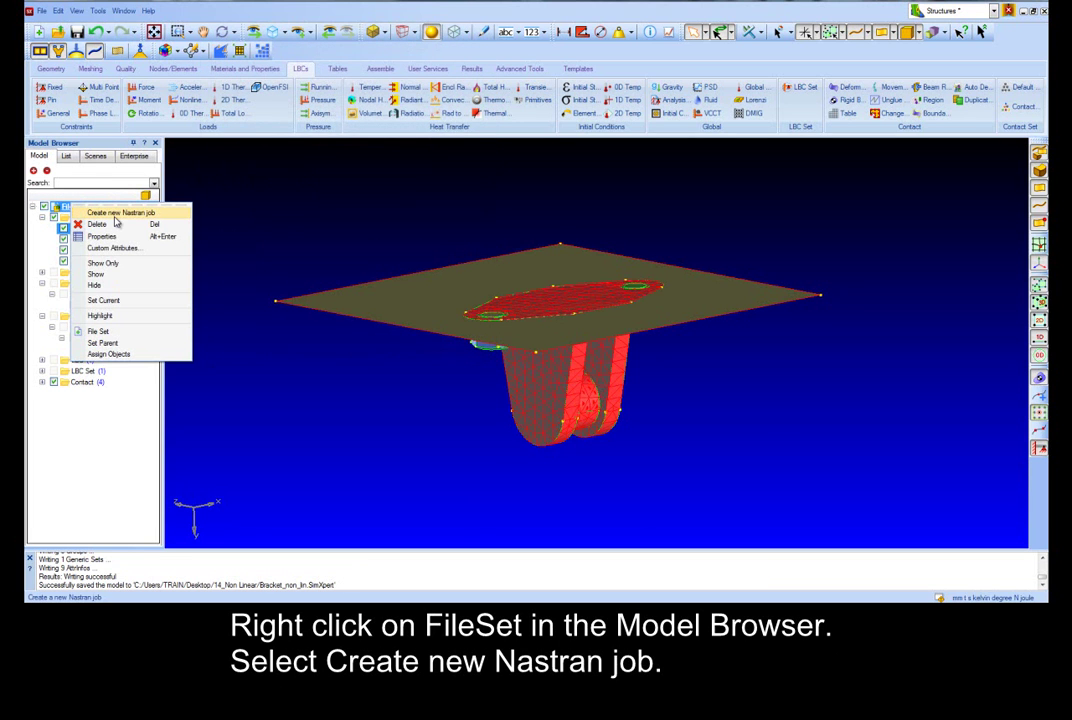
pyautogui.click(115, 214)
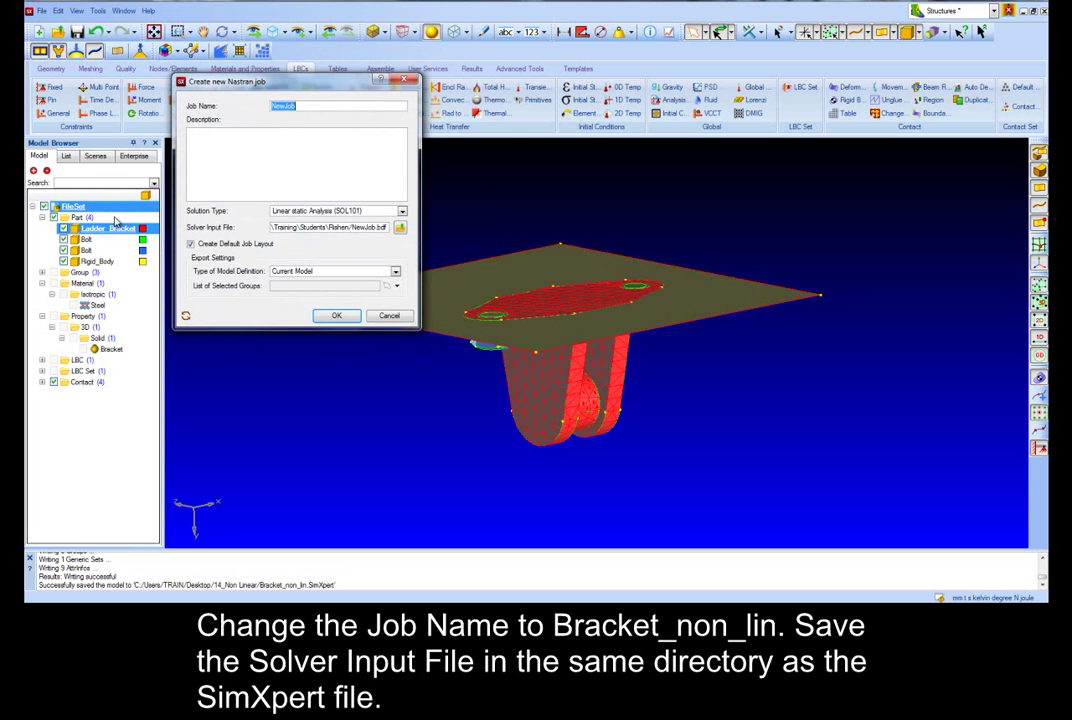
pyautogui.write('Bracket_non_lin')
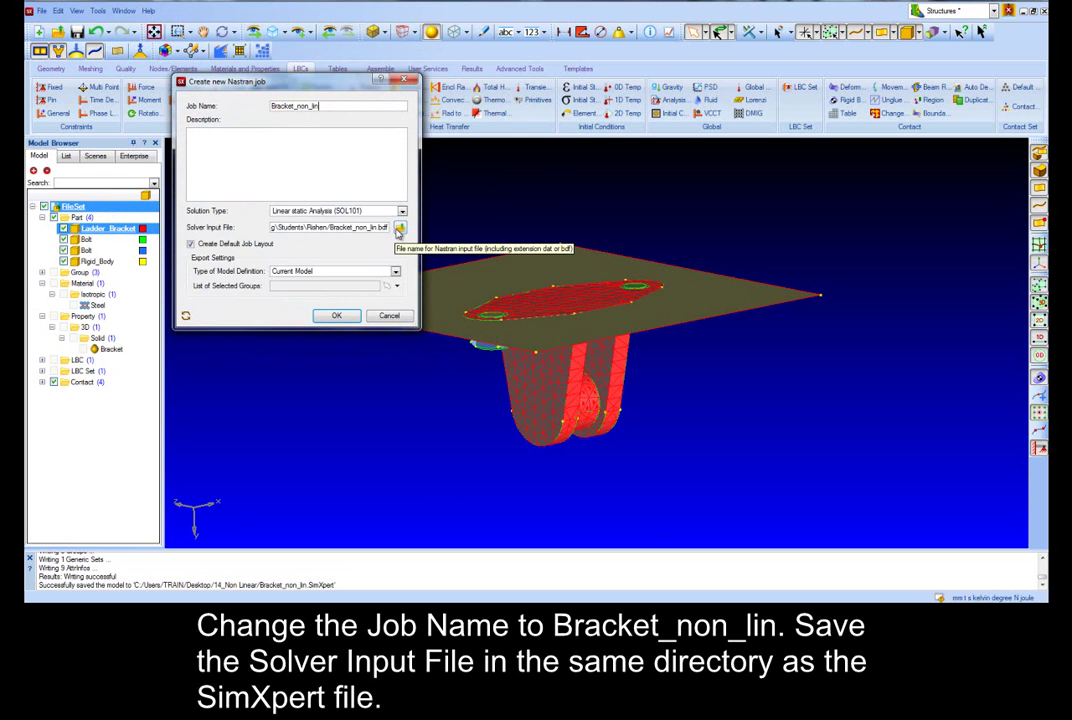
pyautogui.click(399, 229)
pyautogui.click(440, 271)
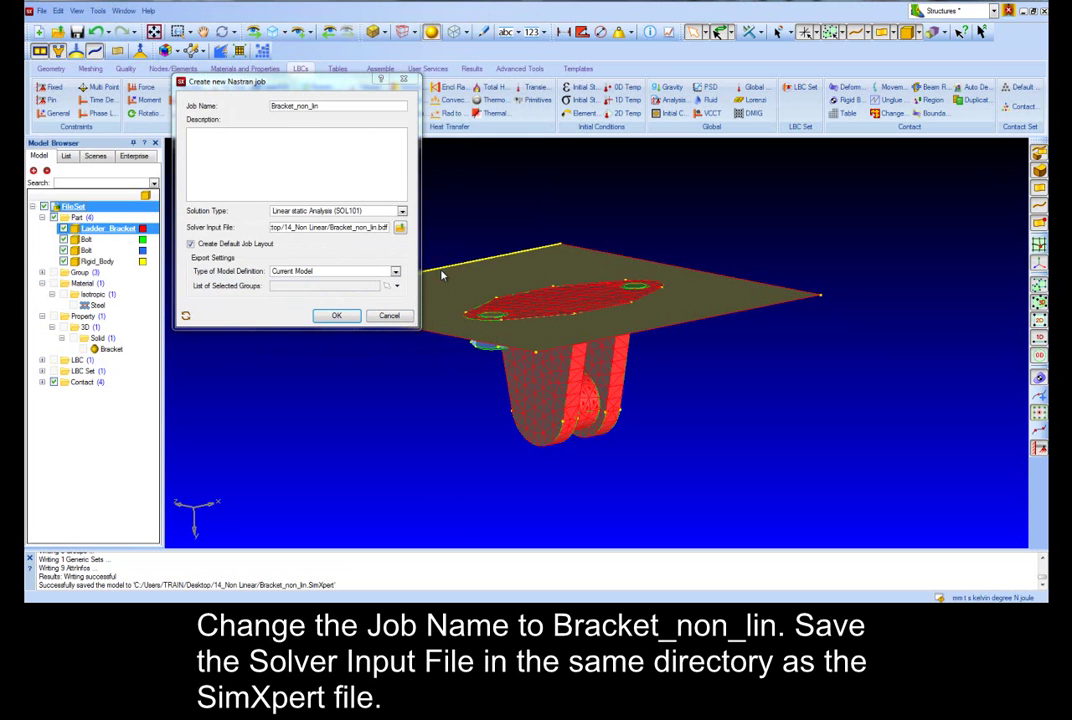
pyautogui.click(403, 211)
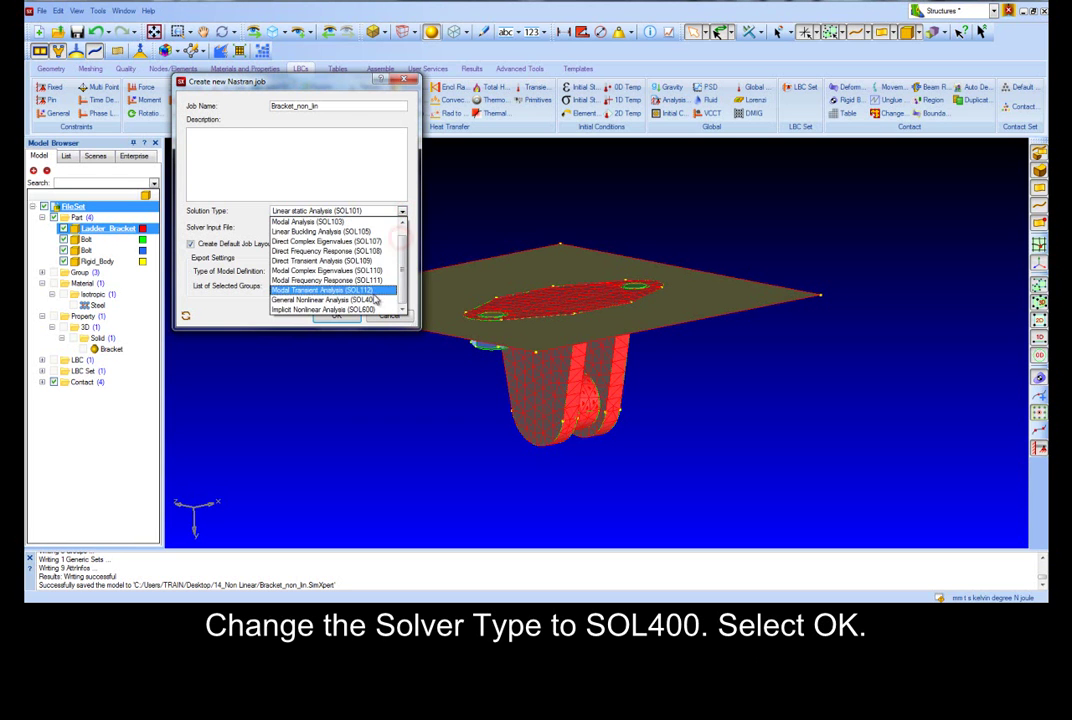
pyautogui.click(335, 309)
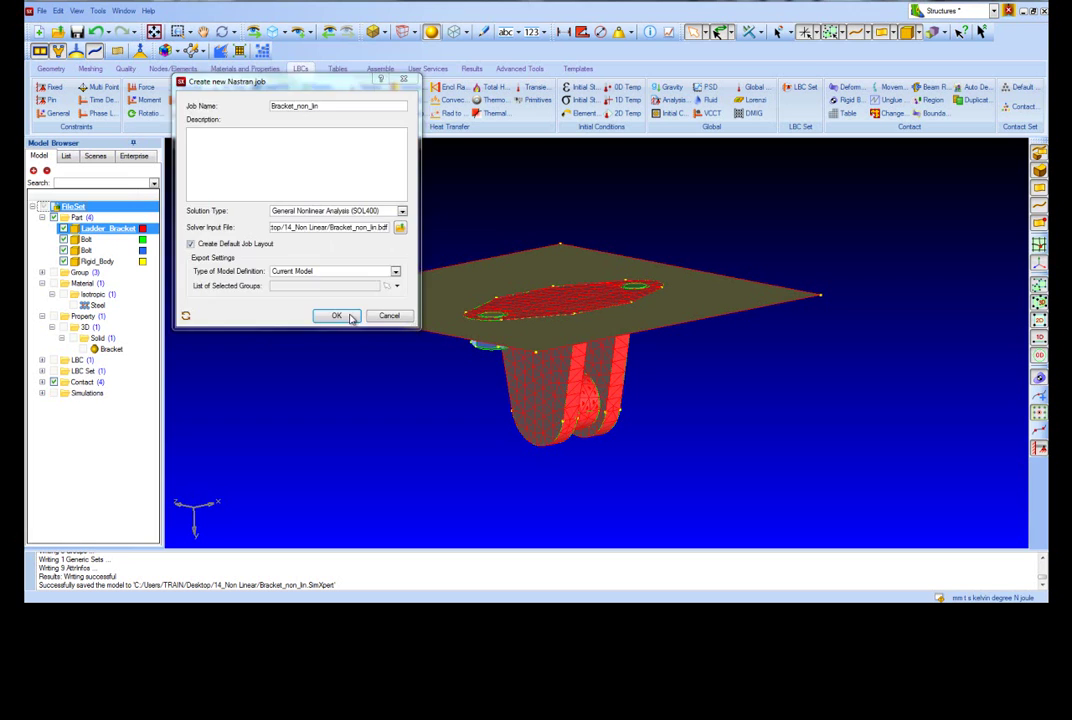
pyautogui.click(349, 317)
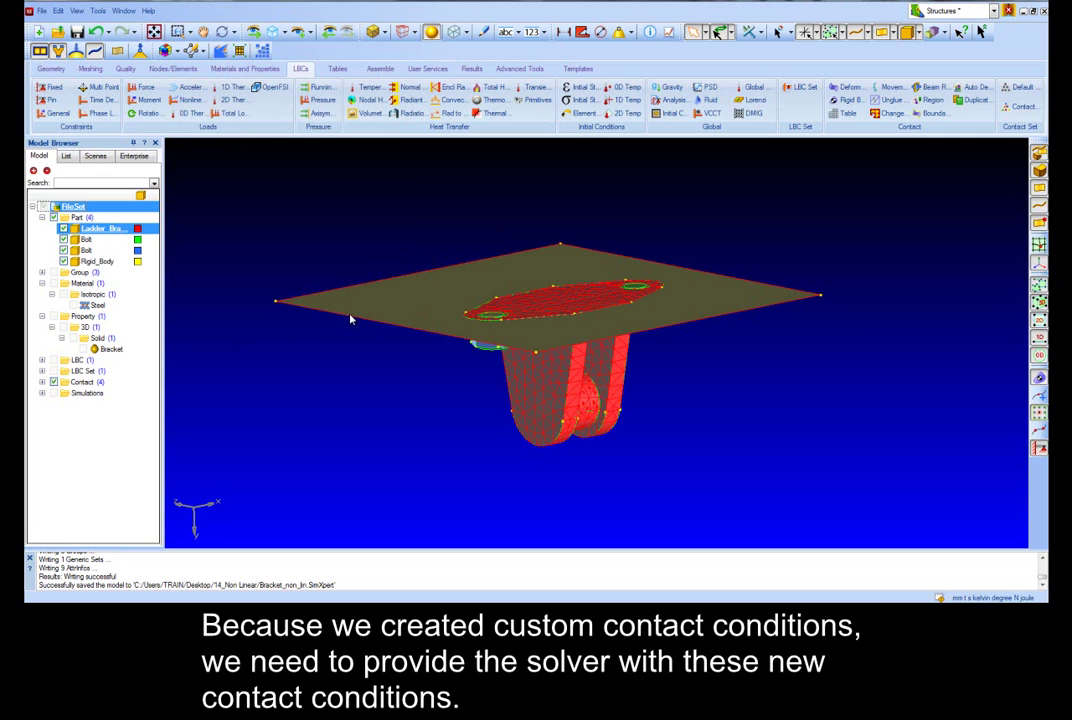
# Step: Pick Contact_Table as the contact table for the default load case's LBC Container
pyautogui.click(42, 393)
pyautogui.click(64, 428)
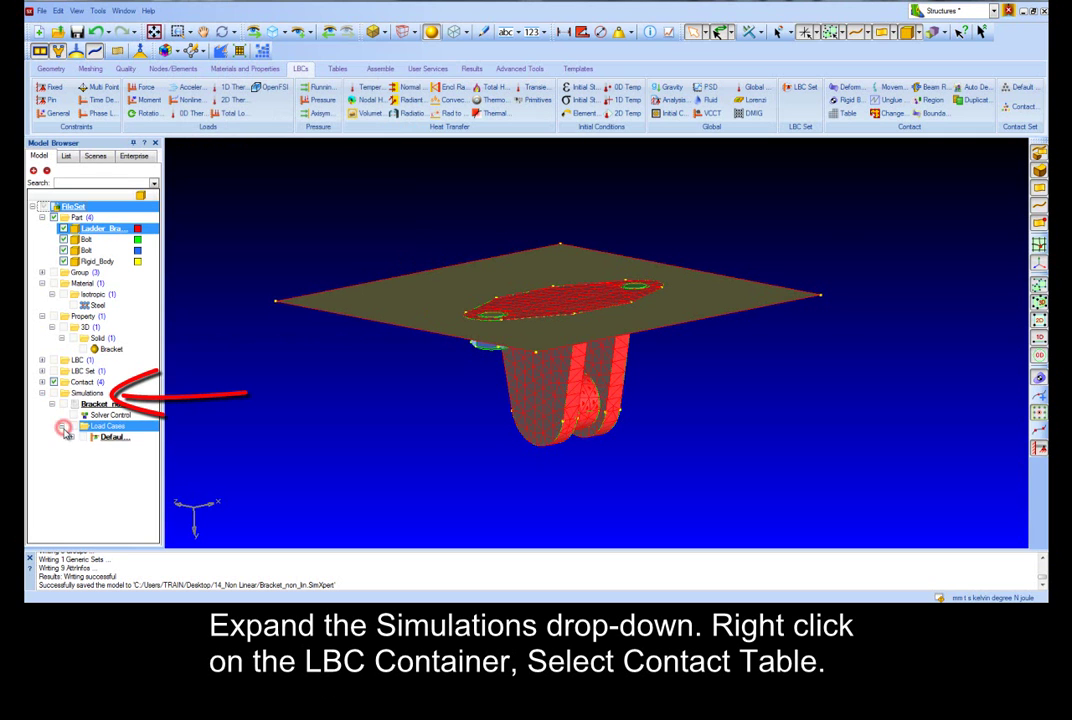
pyautogui.rightClick(95, 371)
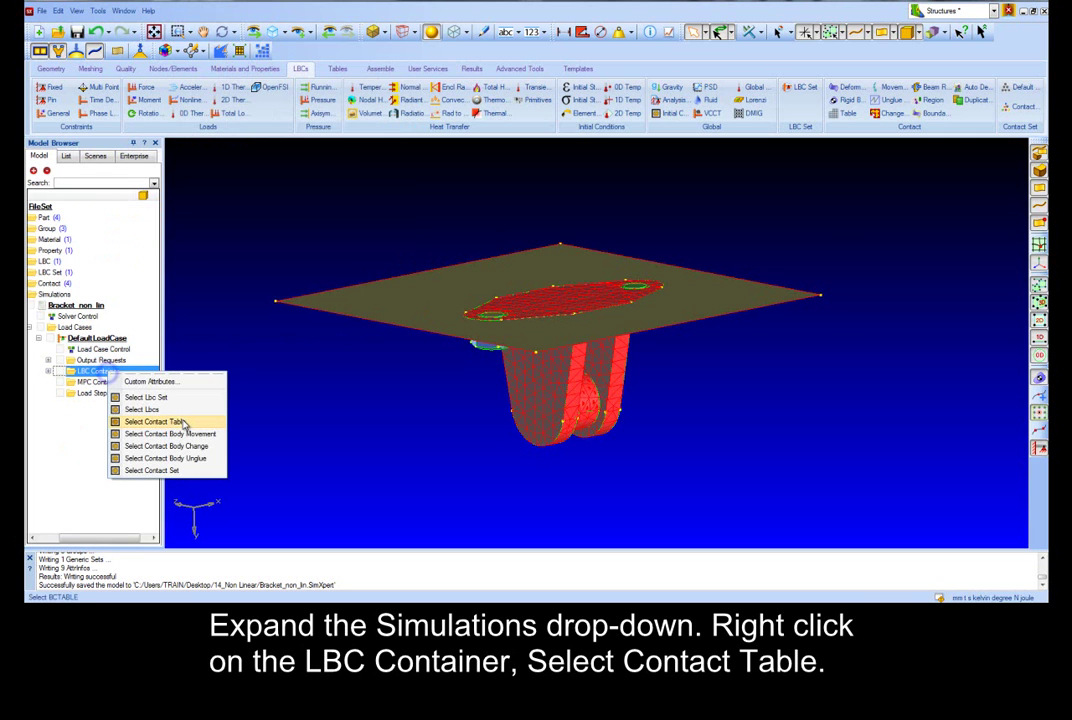
pyautogui.click(183, 424)
pyautogui.click(396, 380)
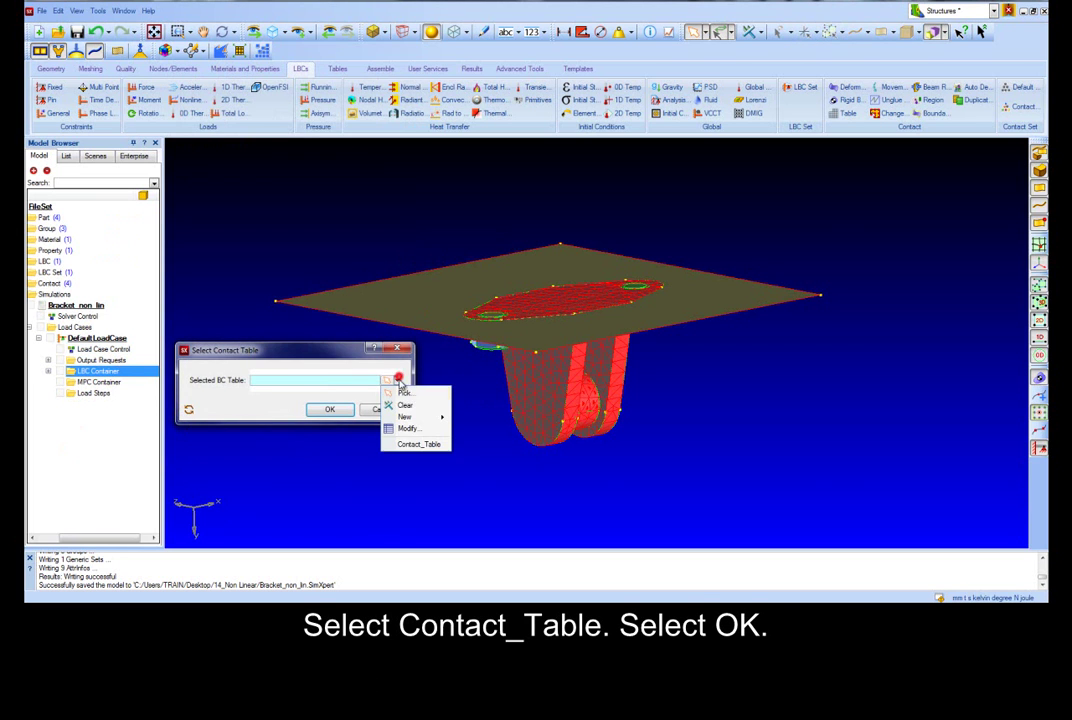
pyautogui.click(414, 444)
pyautogui.click(334, 411)
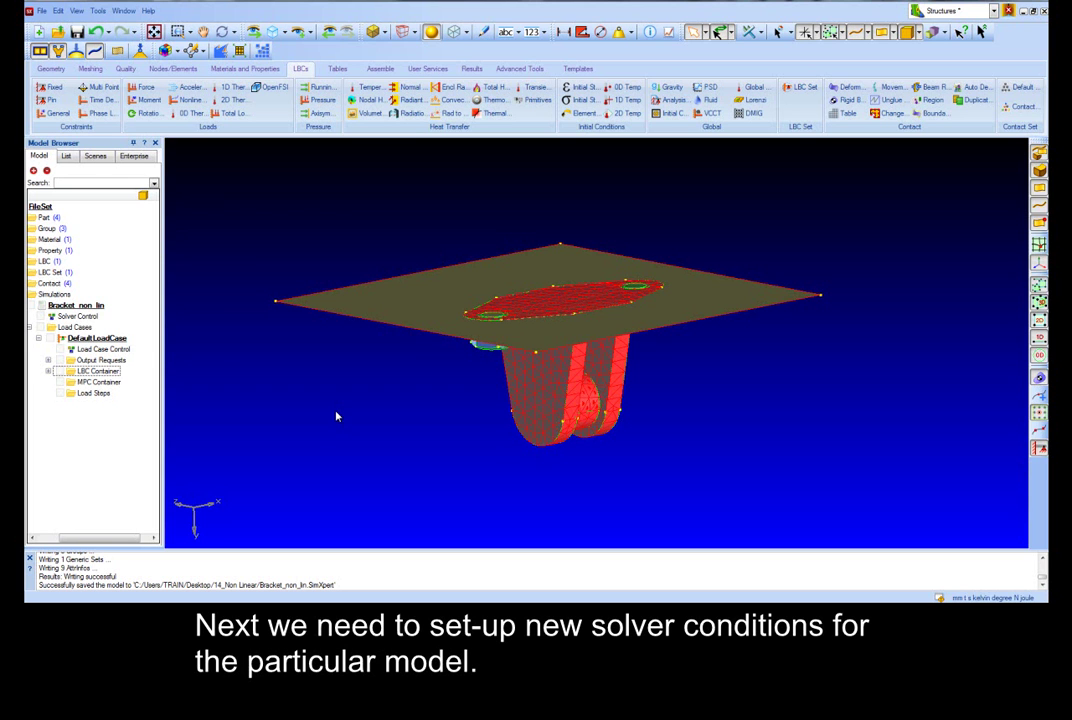
# Step: Set Load Case Control to ITER stiffness updates every 1 iteration with 2 fixed increments
pyautogui.rightClick(112, 349)
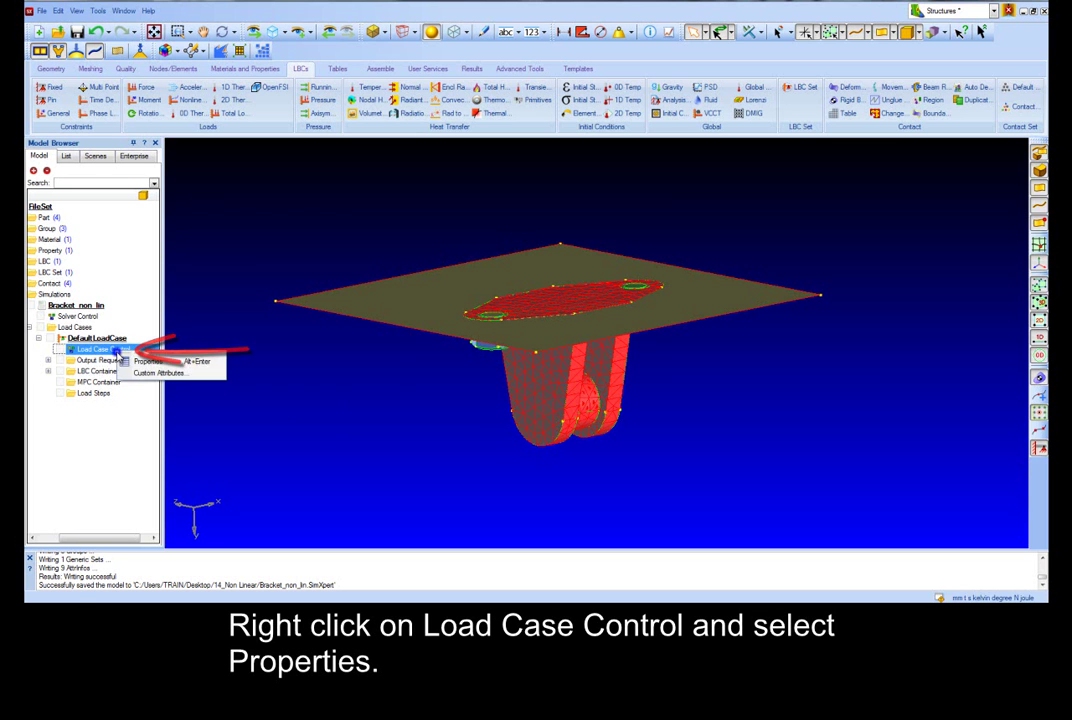
pyautogui.click(163, 359)
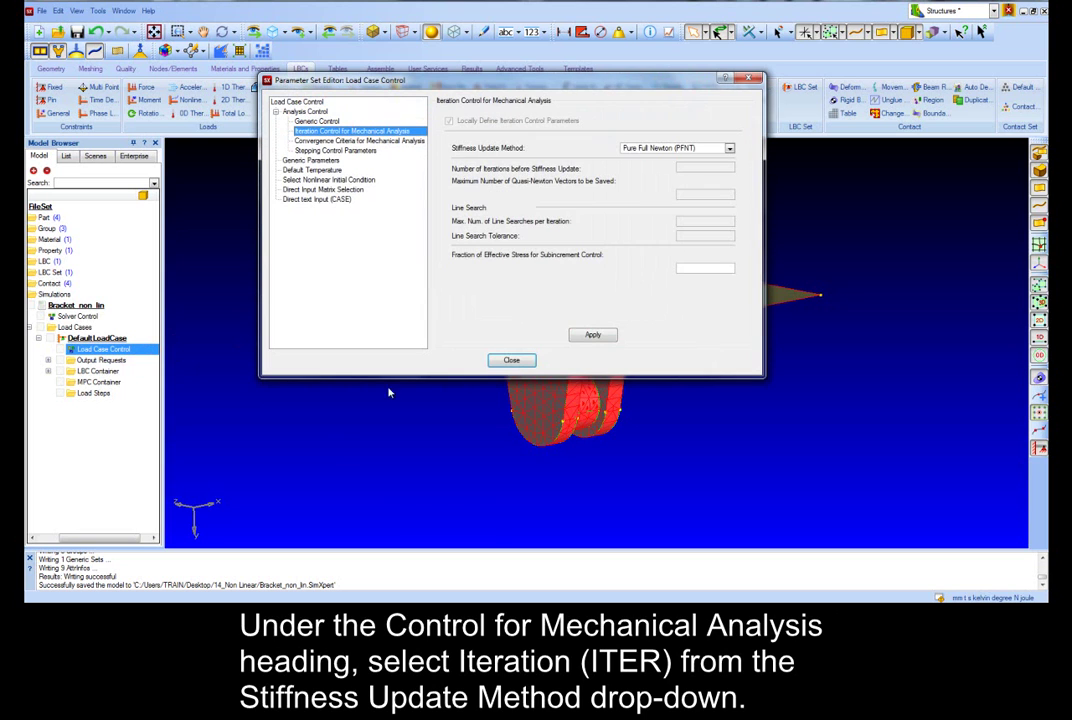
pyautogui.click(729, 148)
pyautogui.click(718, 166)
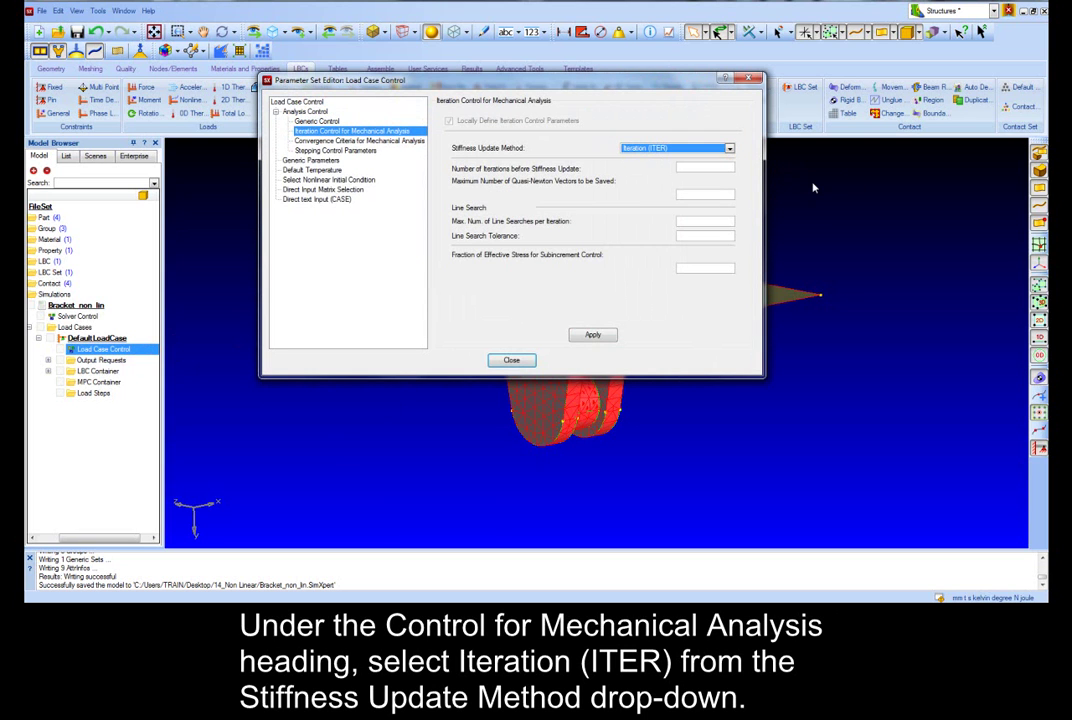
pyautogui.click(705, 169)
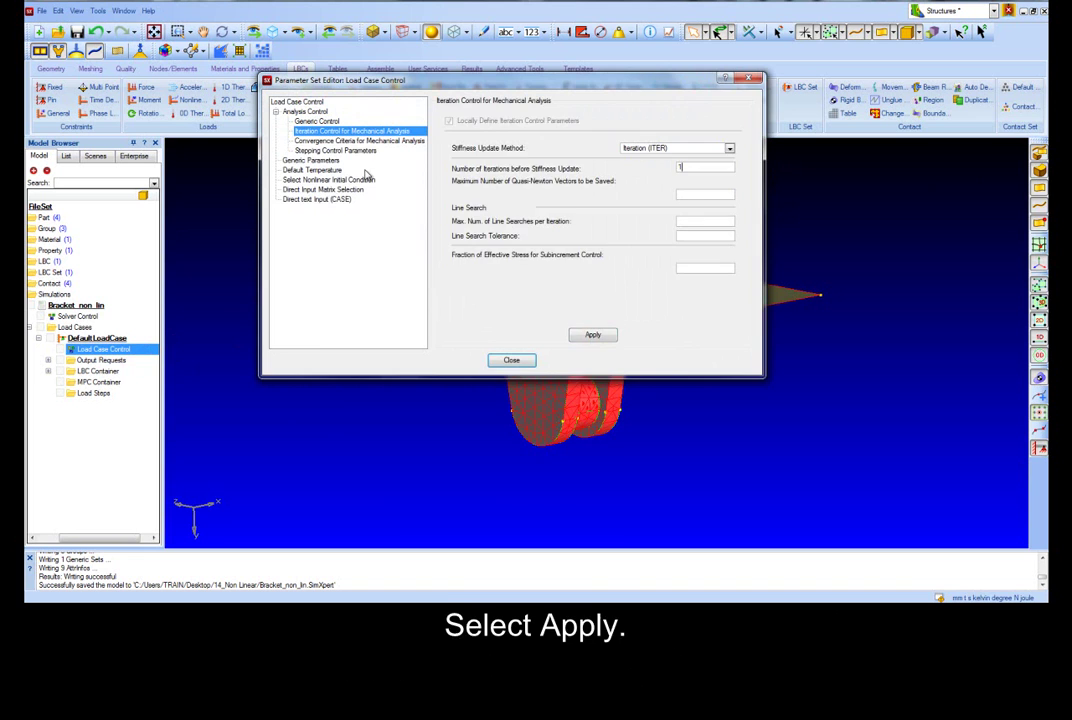
pyautogui.click(335, 150)
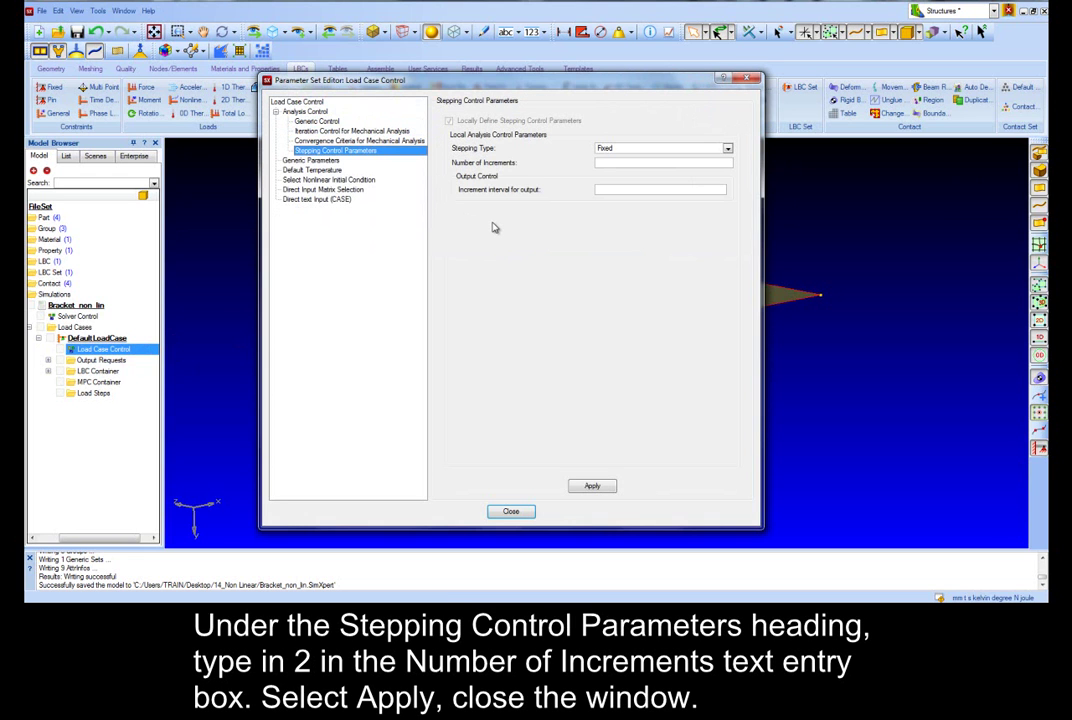
pyautogui.click(638, 165)
pyautogui.click(512, 511)
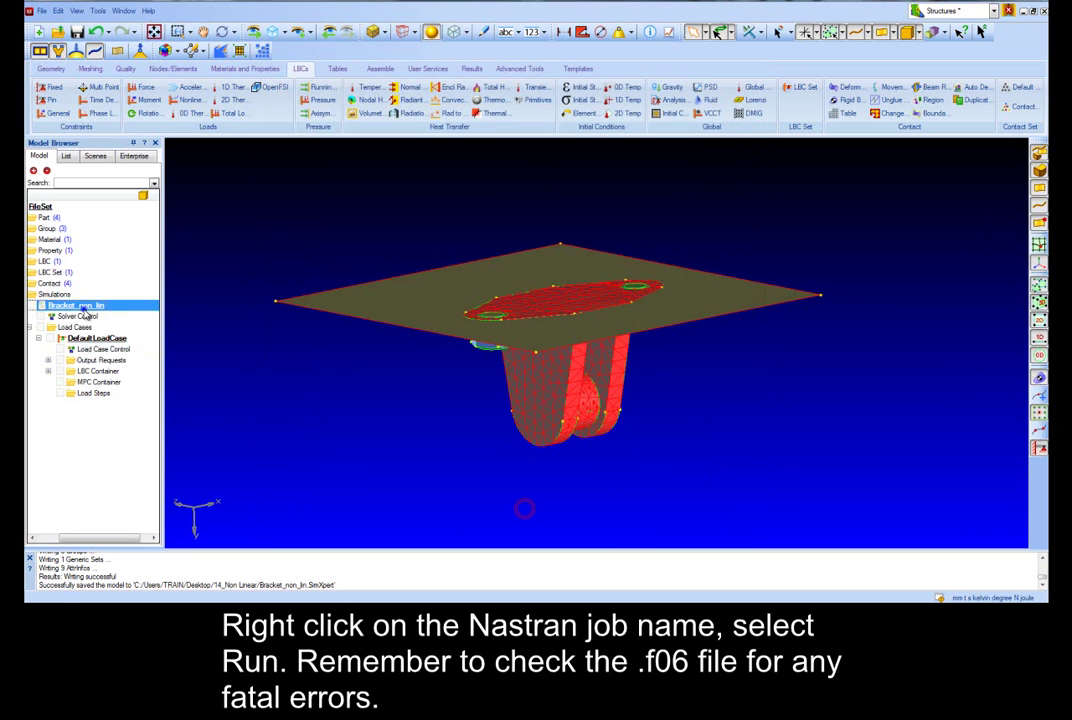
# Step: Run the Bracket_non_lin job, then attach the resulting bracket_non_lin.op2 file to the model
pyautogui.rightClick(82, 306)
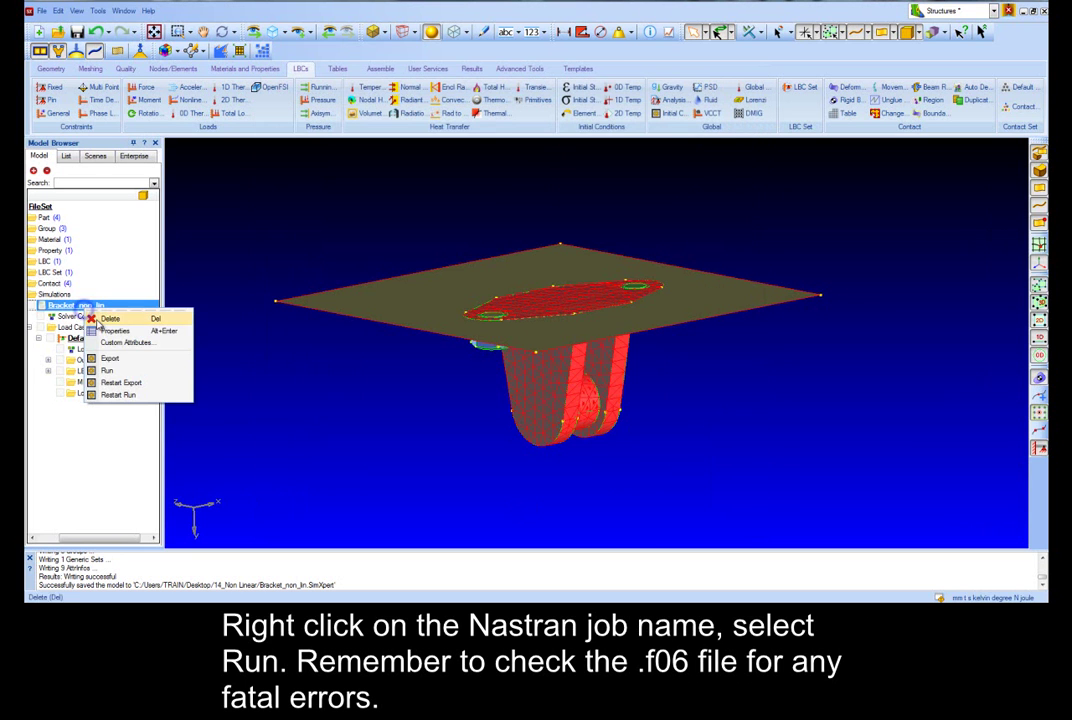
pyautogui.click(122, 371)
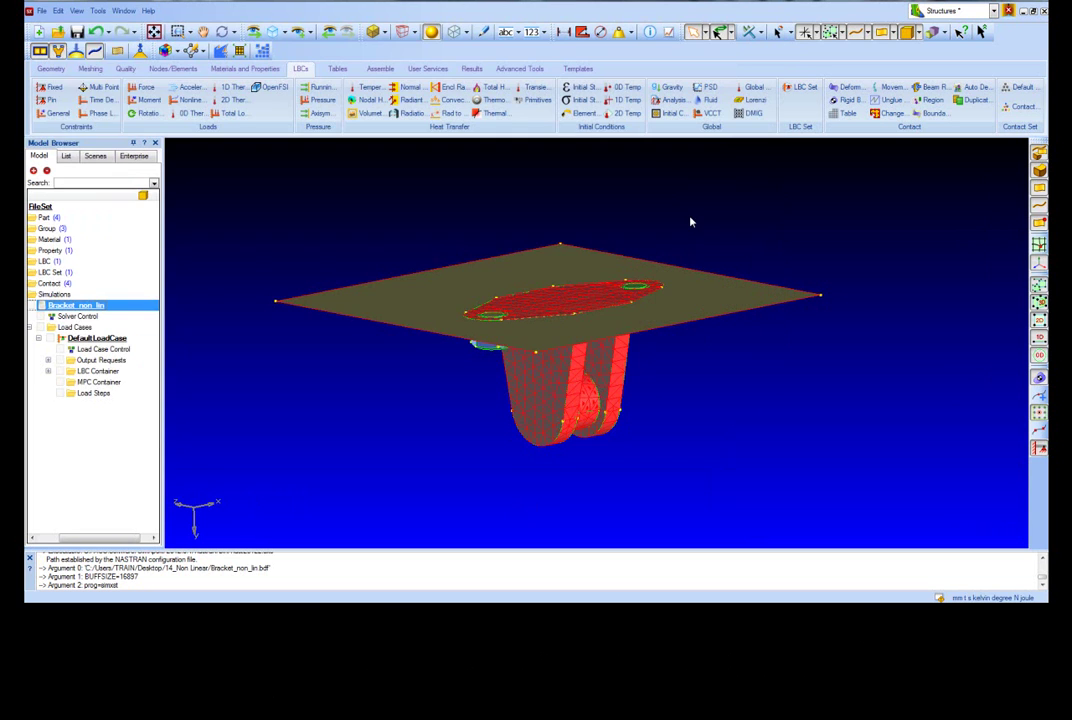
pyautogui.click(40, 12)
pyautogui.click(72, 122)
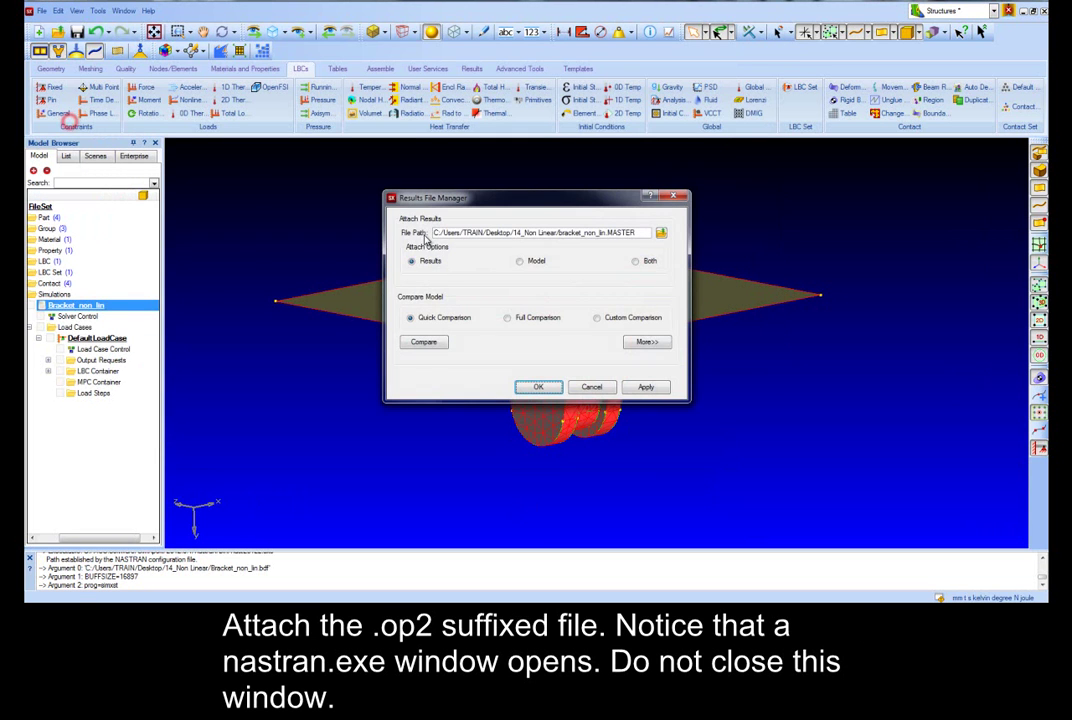
pyautogui.click(661, 234)
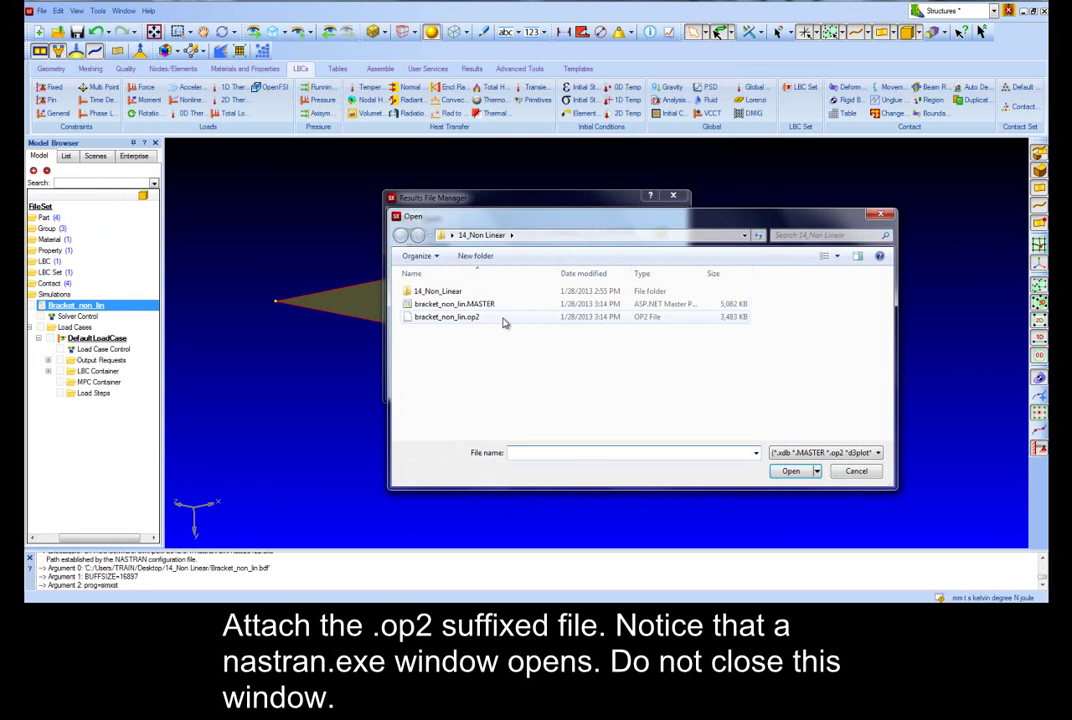
pyautogui.click(502, 246)
pyautogui.click(790, 470)
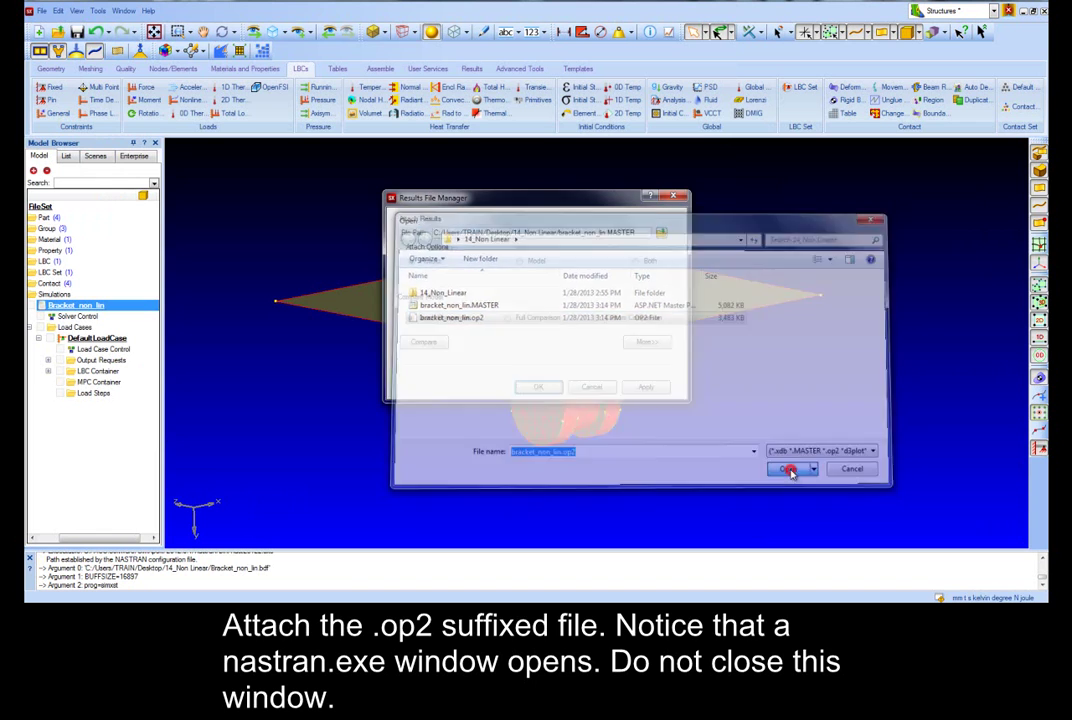
pyautogui.click(539, 386)
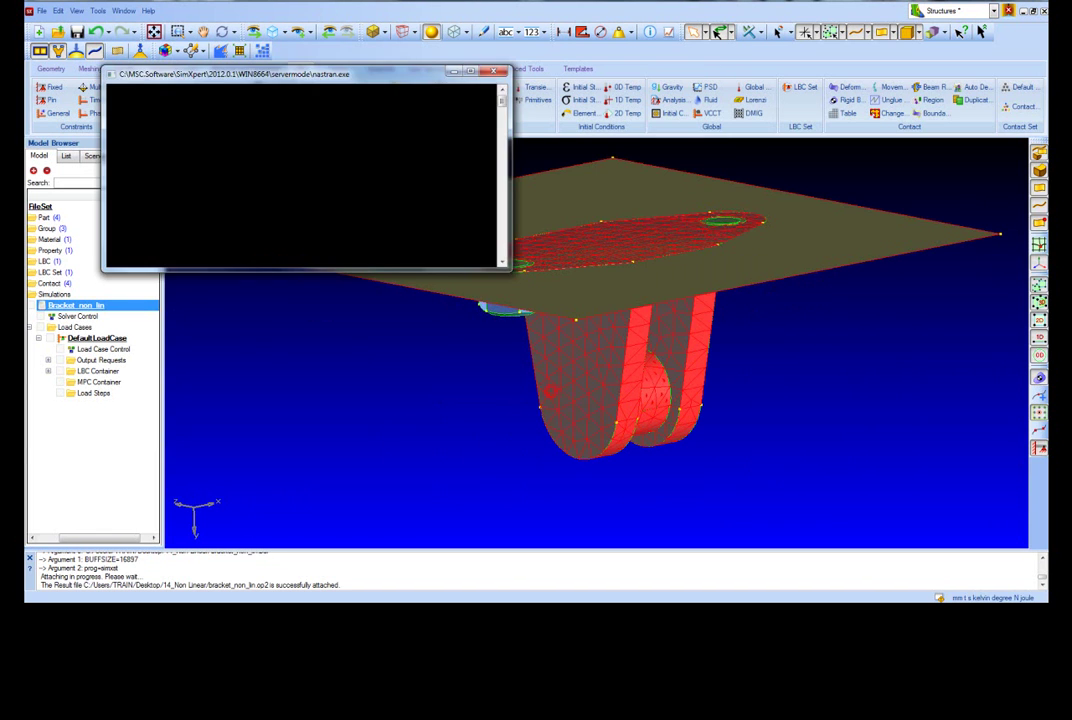
# Step: Plot Time = 1 Displacements,Translational as a deformation, then select the Relative scale value for 5
pyautogui.click(472, 68)
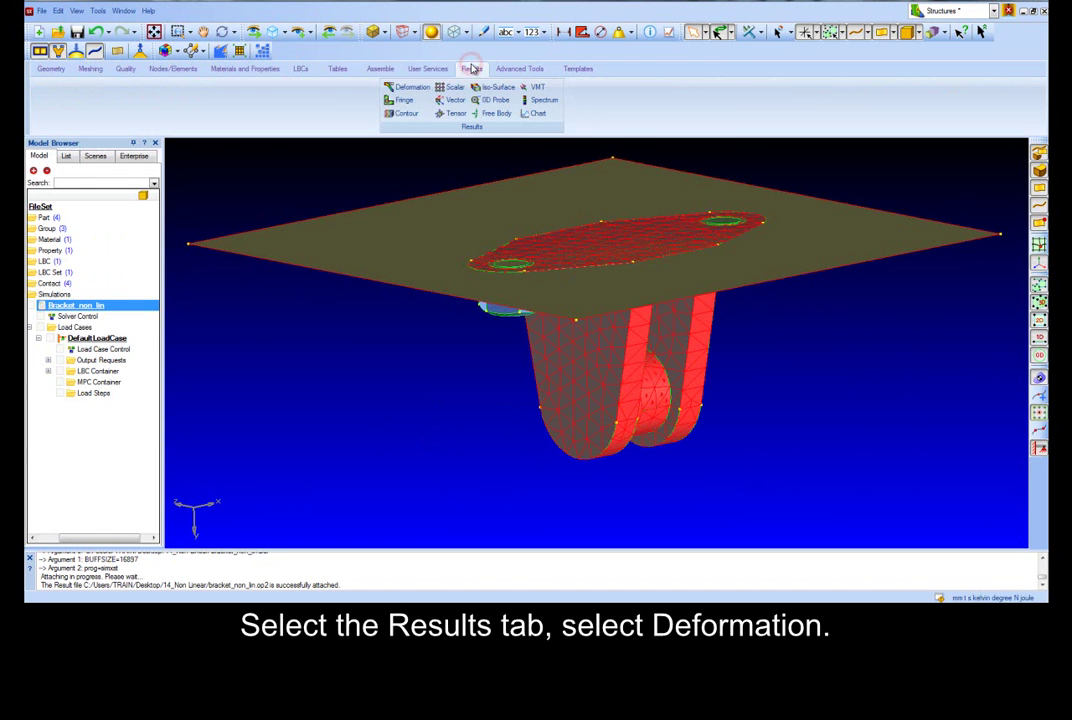
pyautogui.click(412, 87)
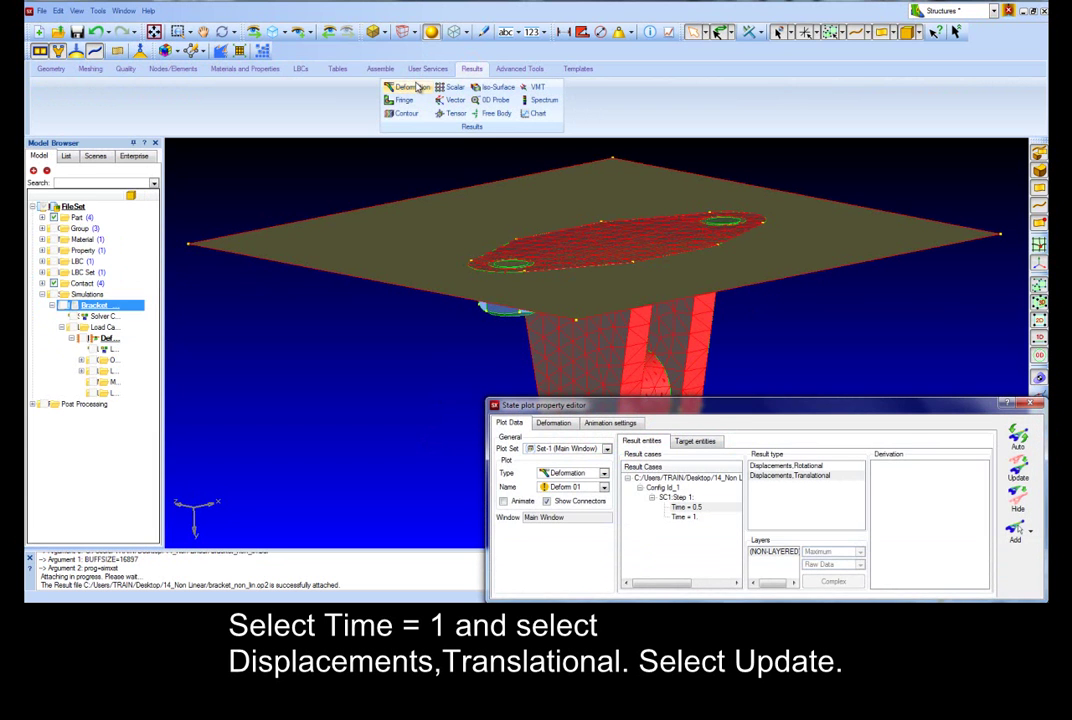
pyautogui.click(685, 516)
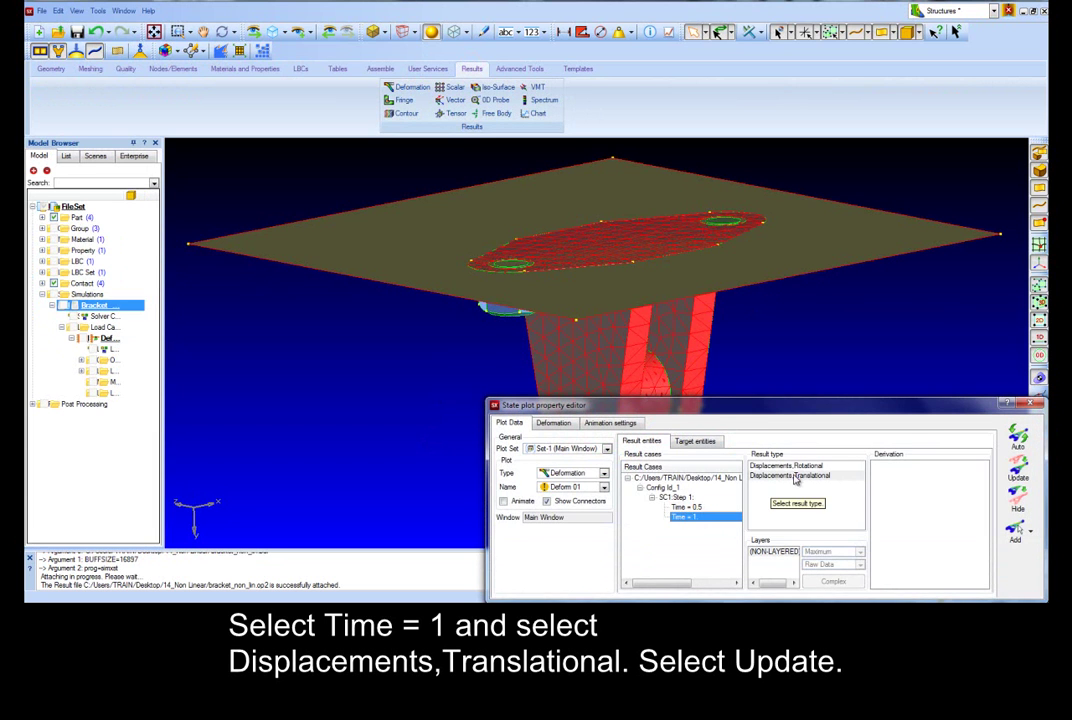
pyautogui.click(796, 476)
pyautogui.click(1018, 468)
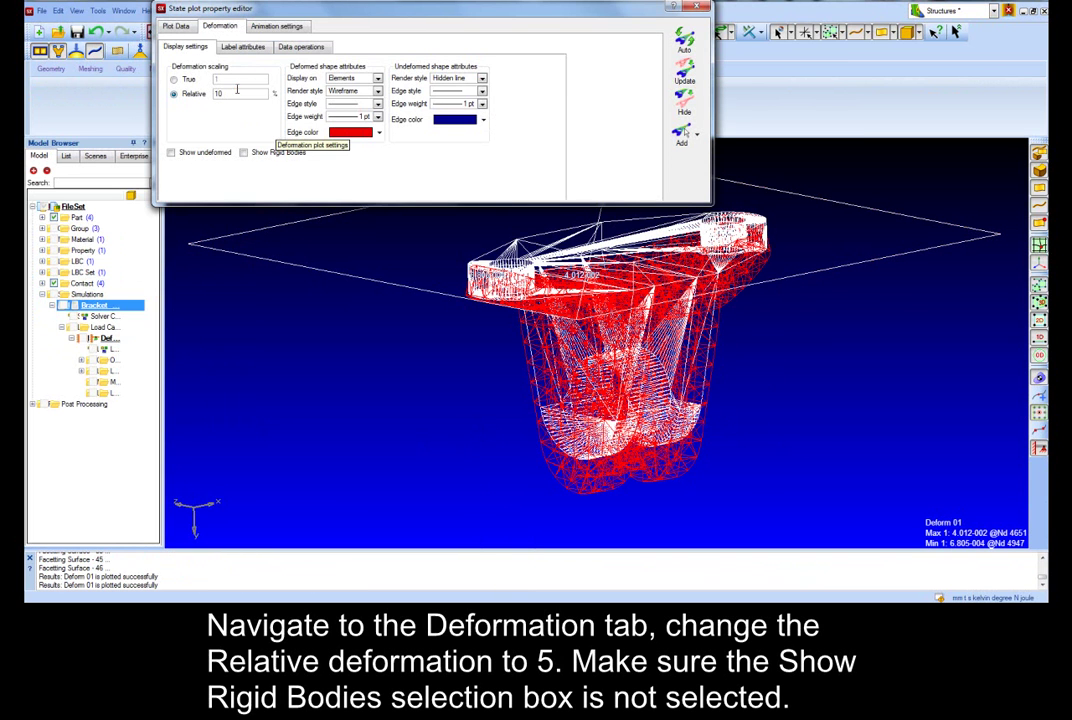
pyautogui.doubleClick(235, 92)
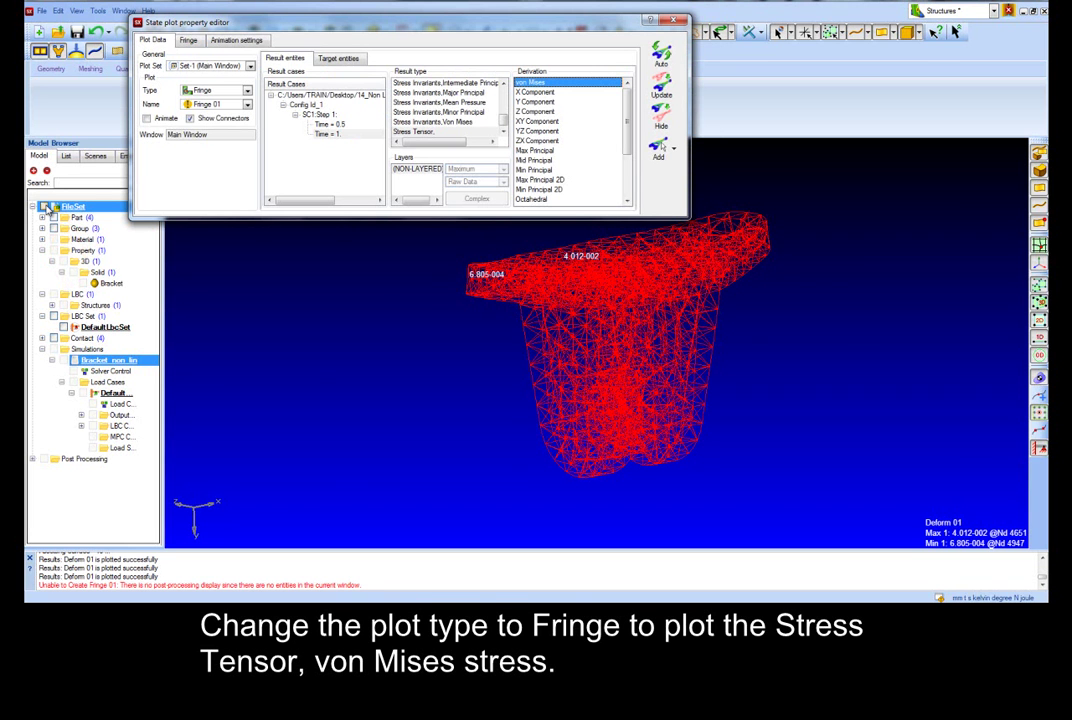
# Step: Redraw the von Mises stress fringe on the model and hide the Contact bodies
pyautogui.click(45, 207)
pyautogui.click(661, 88)
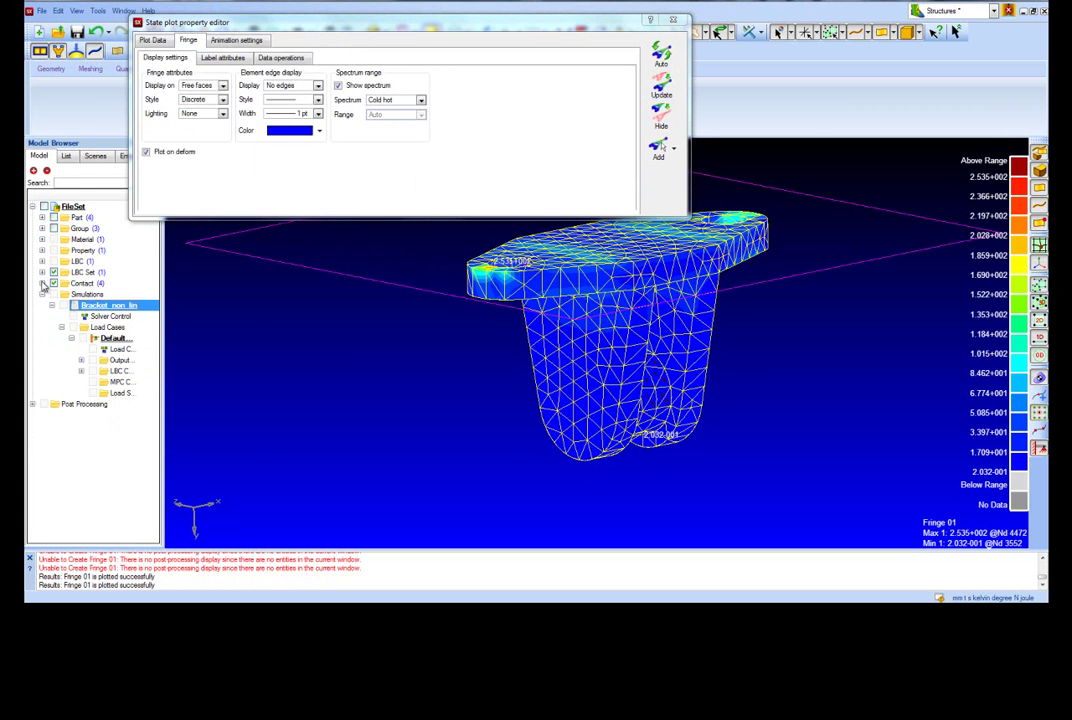
pyautogui.click(42, 283)
pyautogui.click(53, 284)
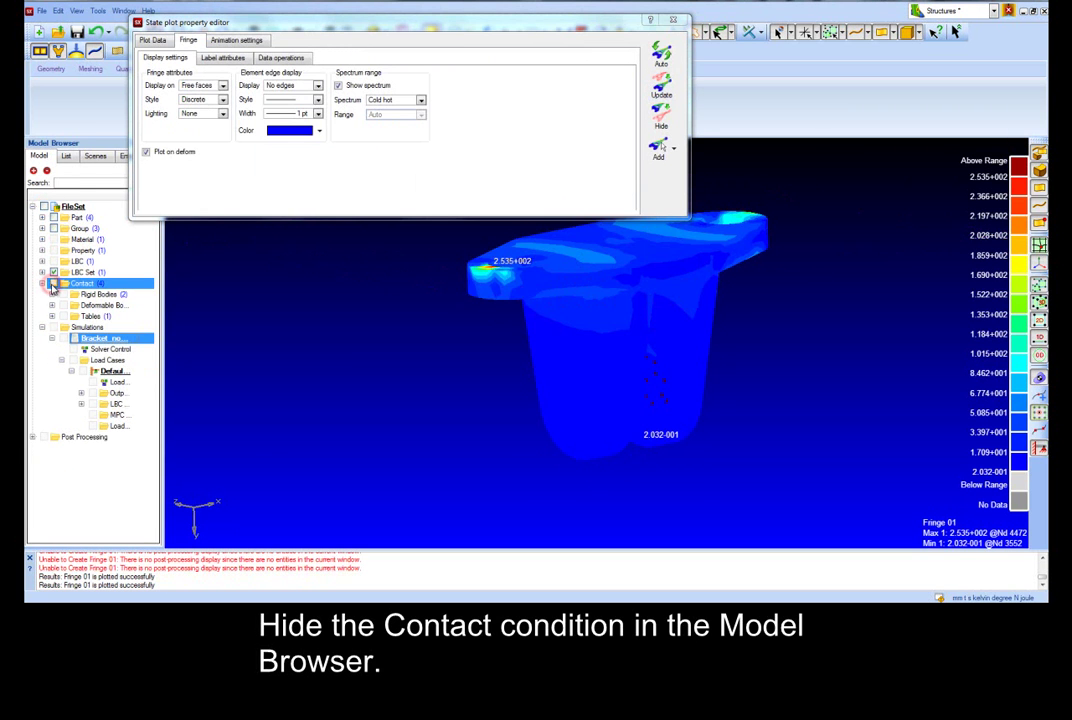